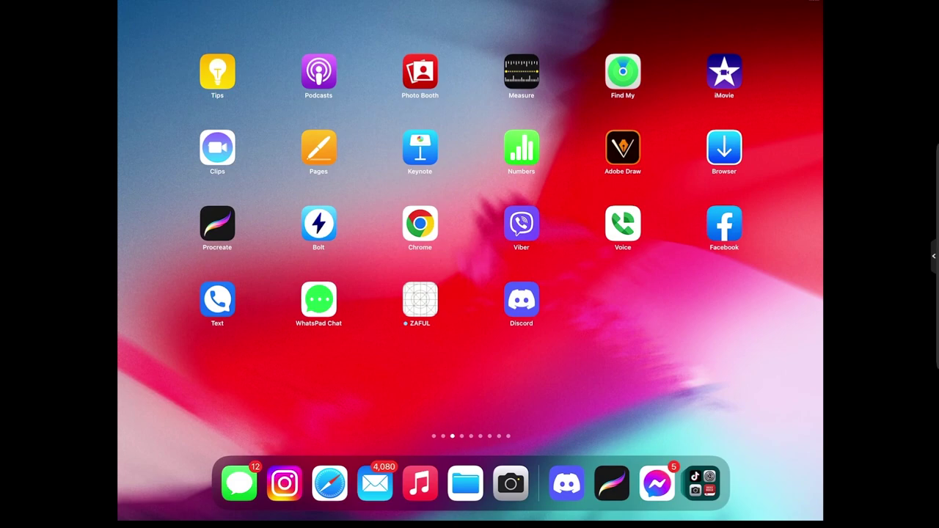
Launch Procreate and go back to the artwork gallery from the open portrait
click(217, 223)
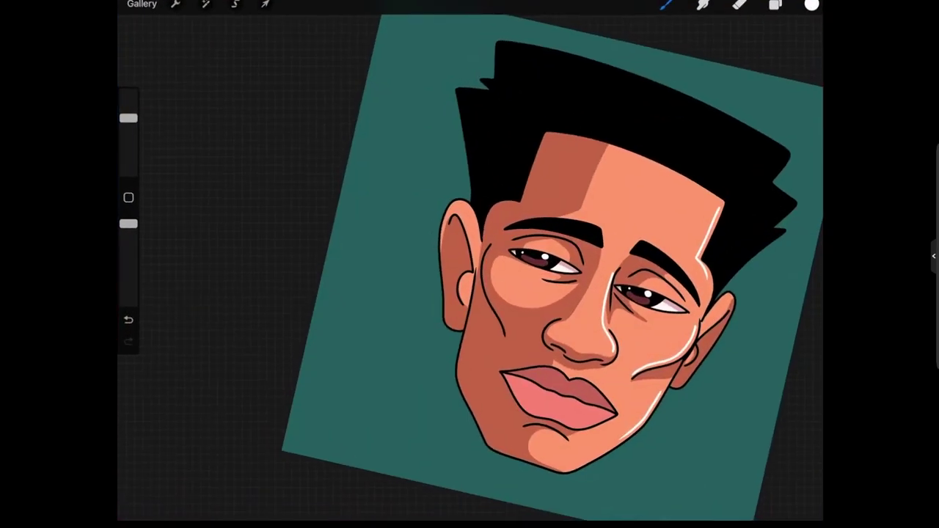
click(141, 3)
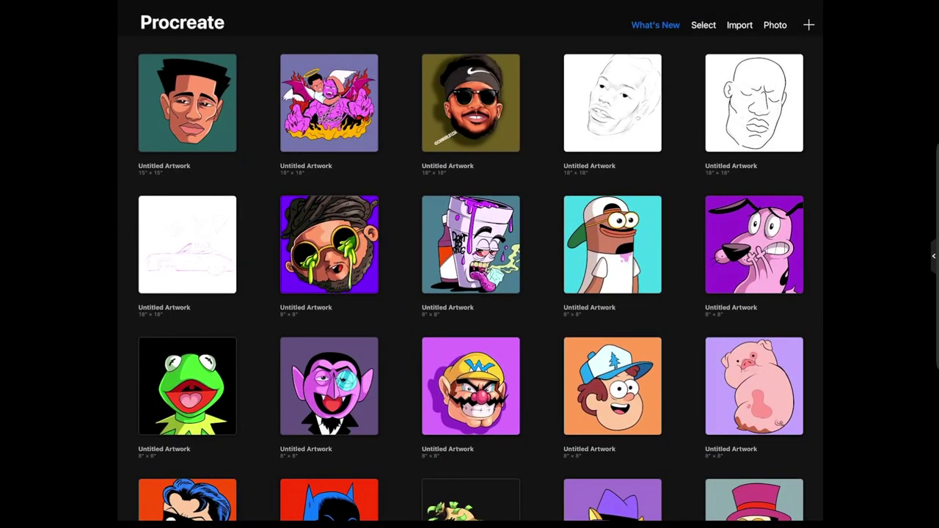
Start a custom-size canvas measured in inches
click(808, 25)
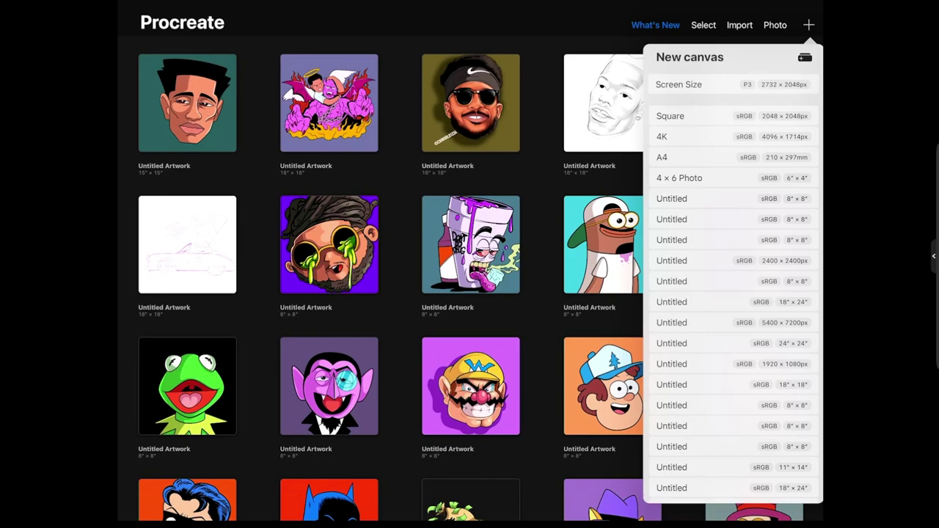
click(804, 57)
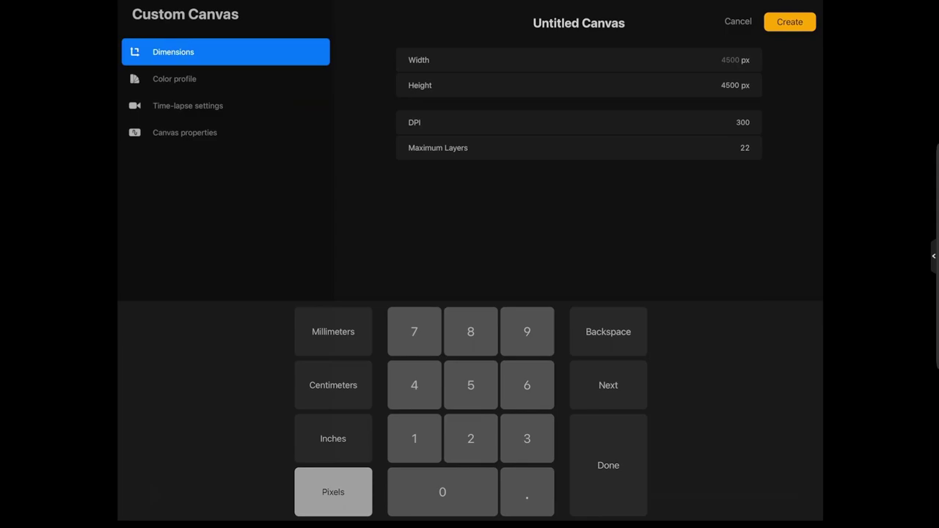
click(527, 332)
click(333, 438)
click(608, 465)
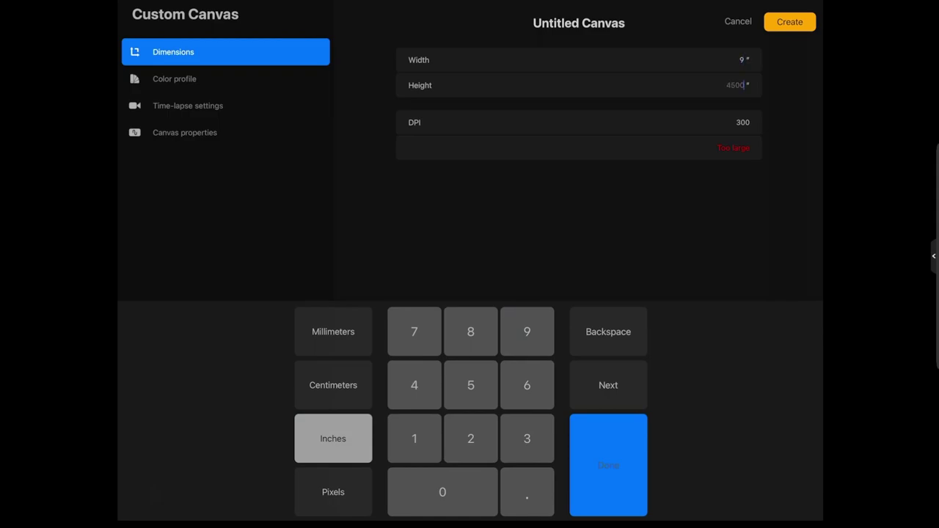
click(527, 332)
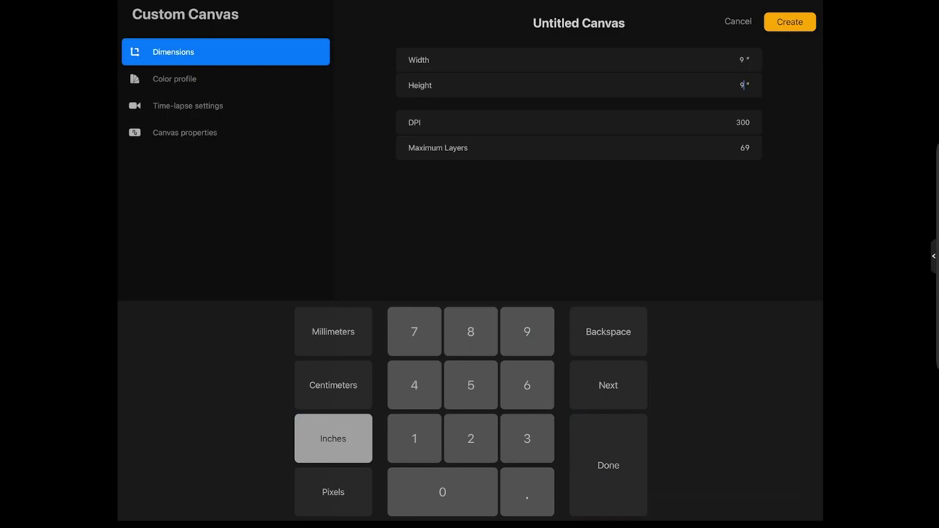
key(BackSpace)
text(4600)
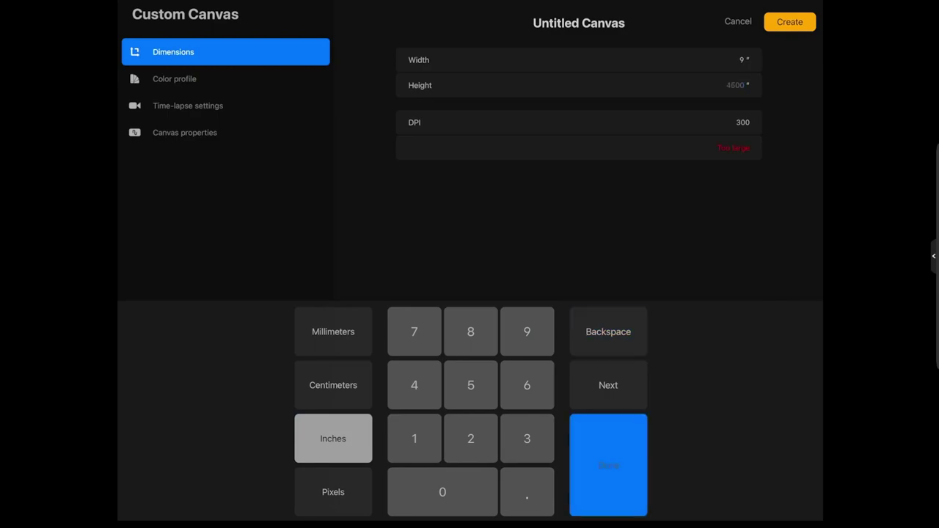
click(742, 59)
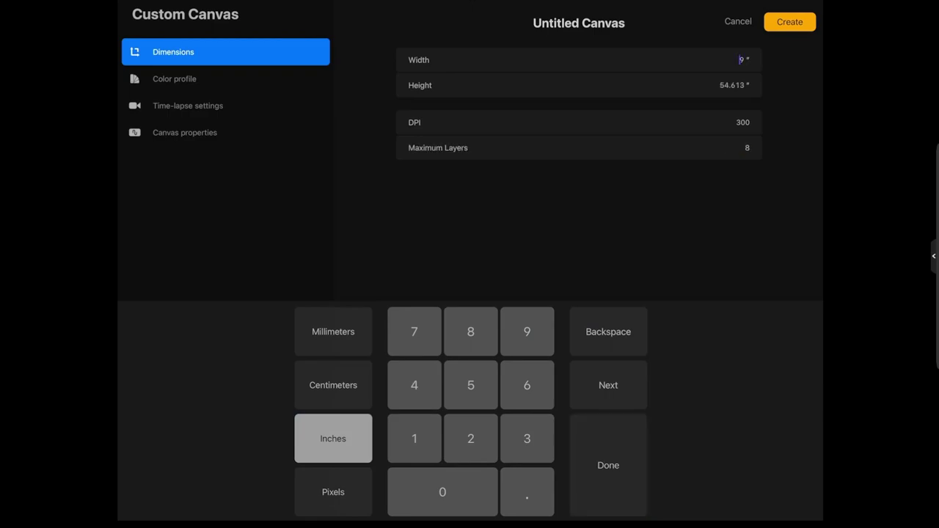
Set width and height to 10 inches and create the 300 DPI canvas
text(10)
key(BackSpace)
key(BackSpace)
double_click(741, 59)
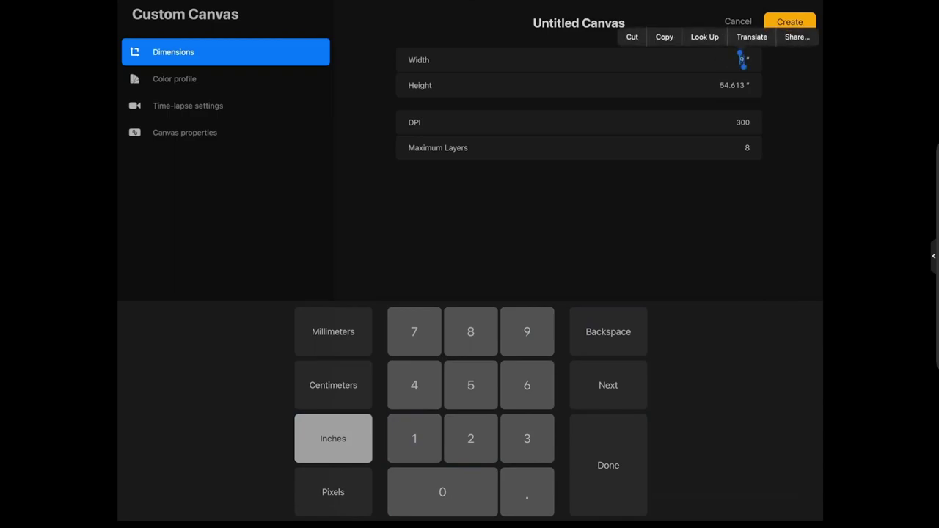
click(415, 439)
click(442, 491)
click(734, 85)
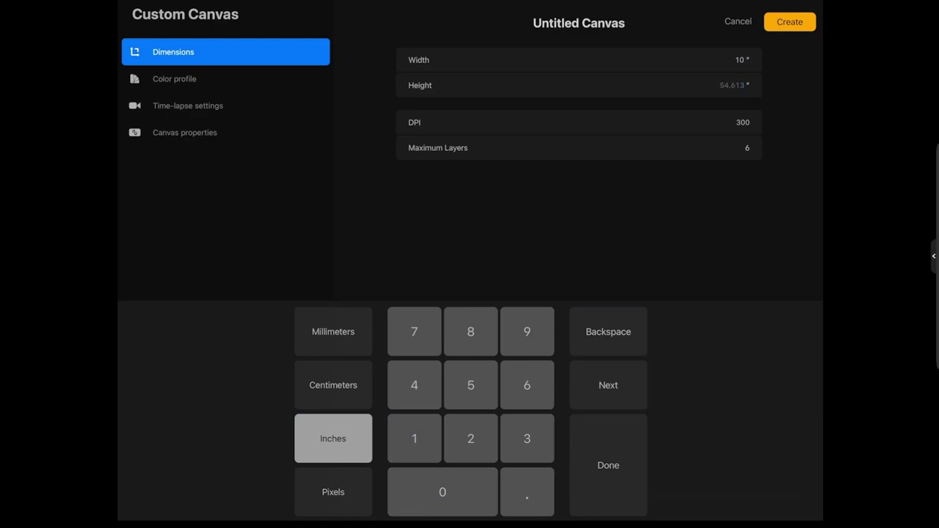
click(414, 438)
click(442, 491)
click(789, 21)
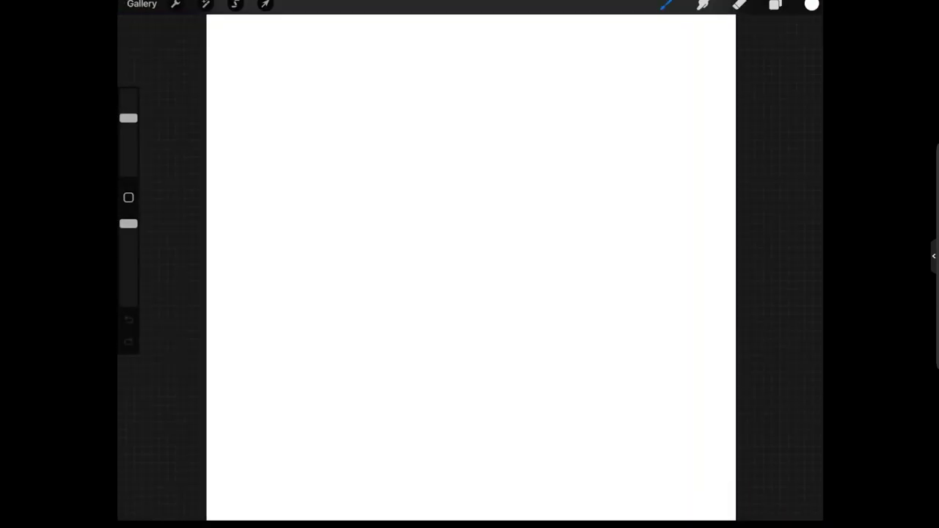
Preview and cancel the Animated GIF export, then show the Canvas actions
click(176, 4)
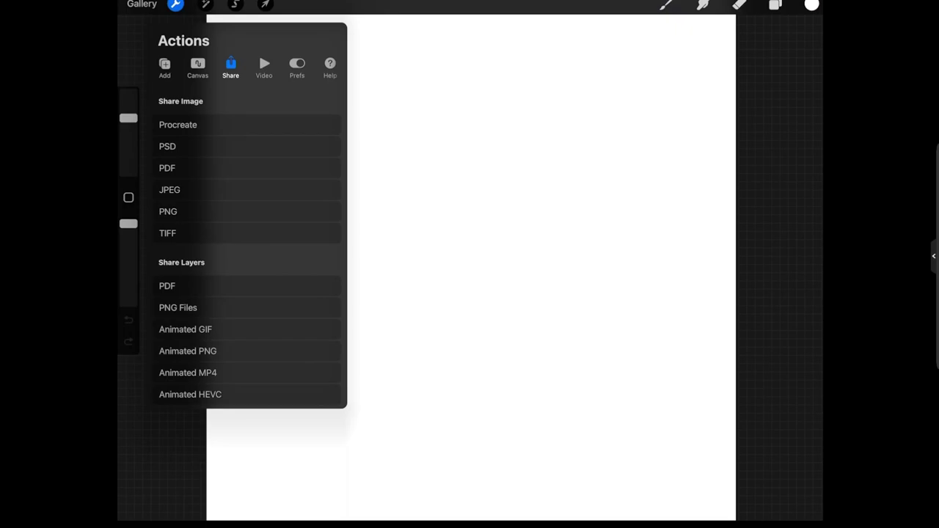
click(185, 329)
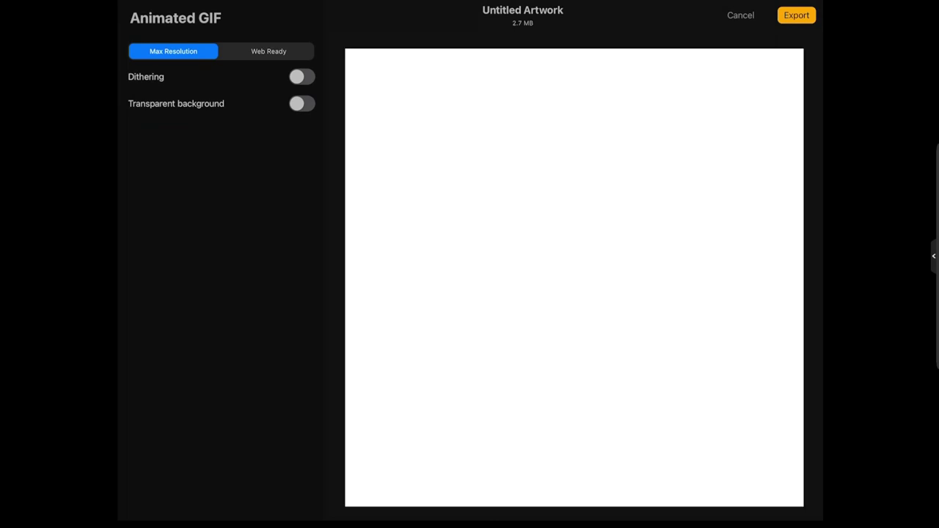
click(740, 15)
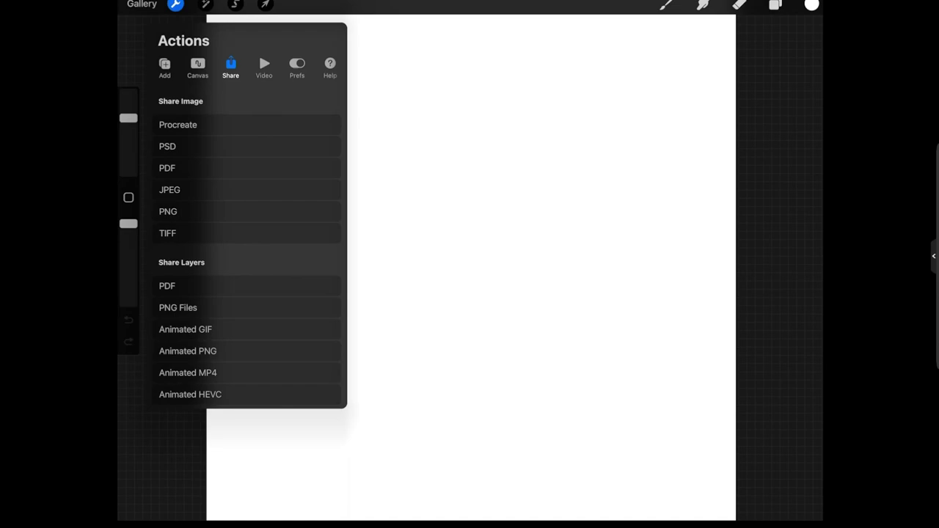
click(164, 67)
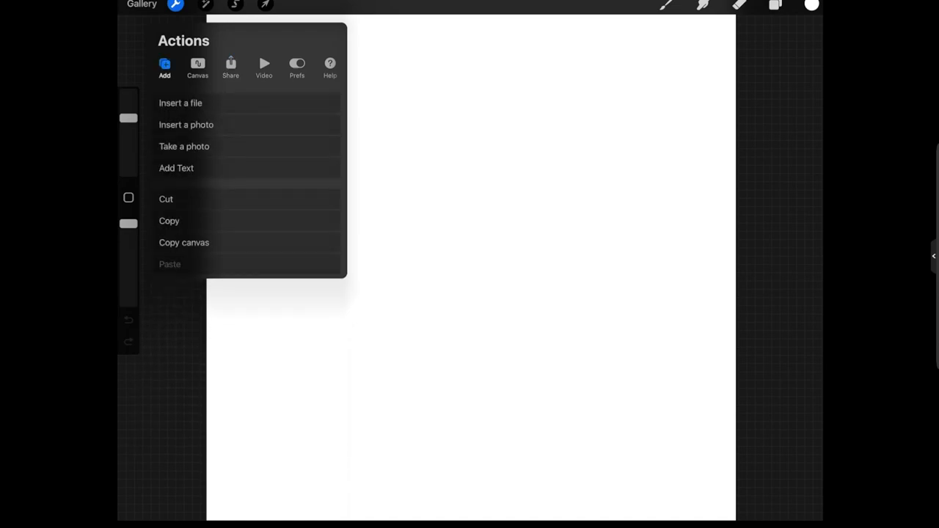
click(197, 66)
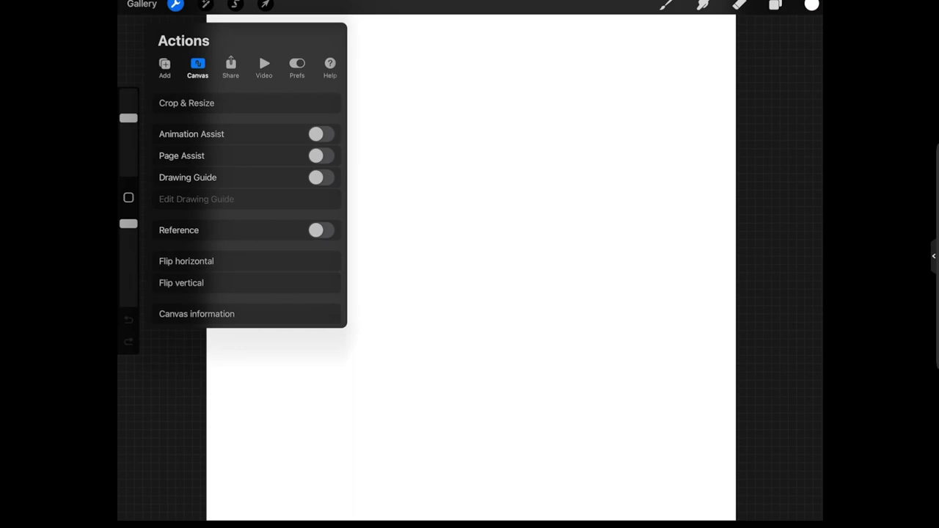
Turn on Animation Assist and pick a salmon red drawing colour
click(321, 133)
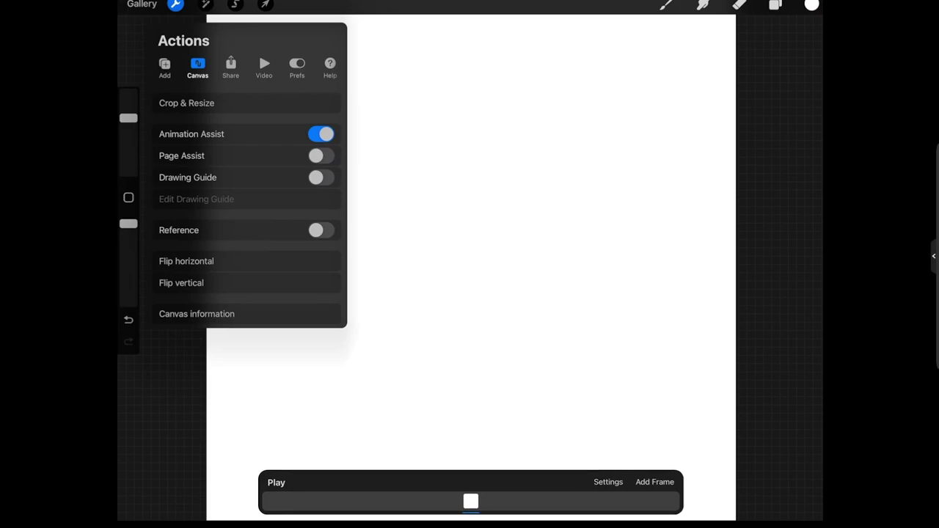
click(666, 4)
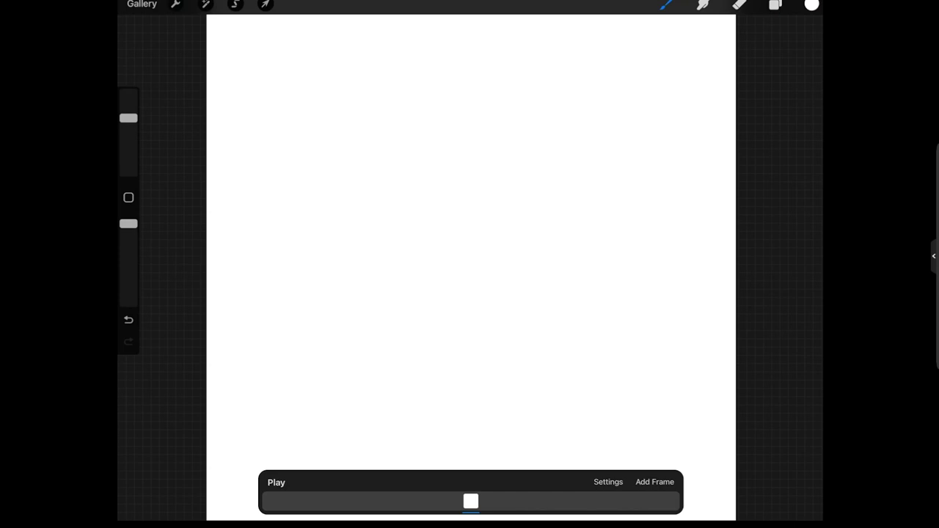
click(811, 5)
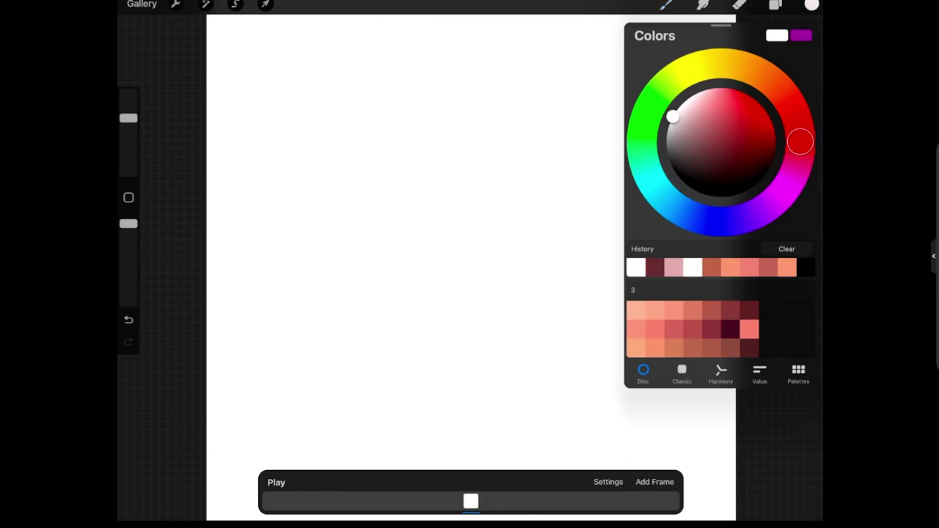
mouse_move(692, 109)
mouse_down()
mouse_move(714, 88)
mouse_move(711, 101)
mouse_up()
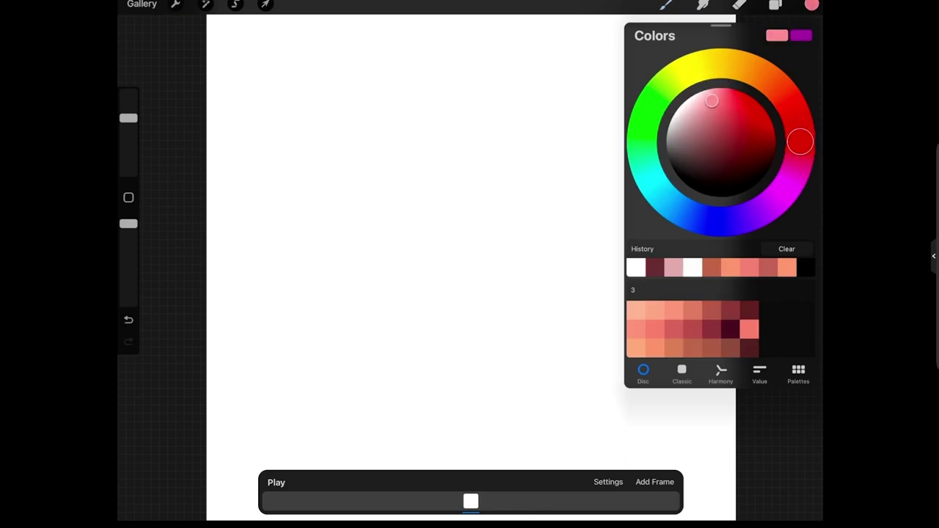
drag(799, 142, 789, 103)
drag(711, 100, 715, 117)
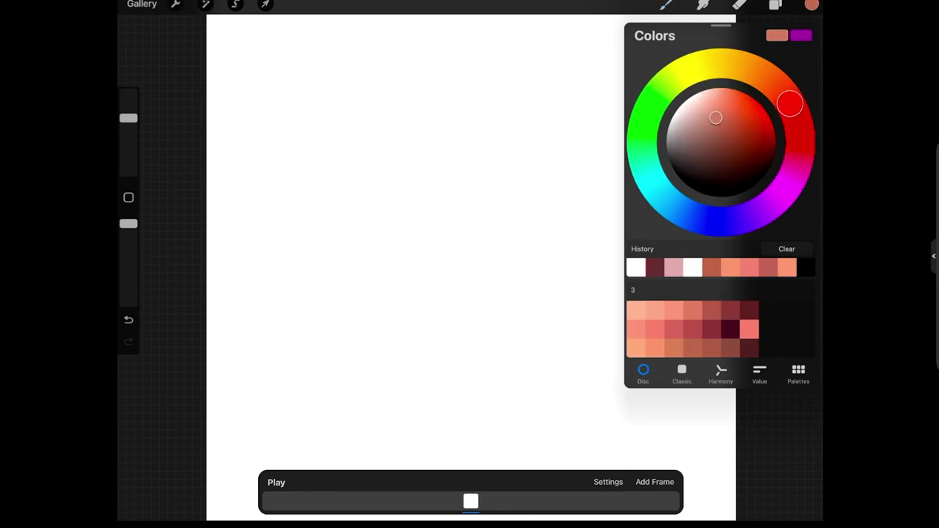
Test the Peppermint and Procreate Pencil brushes with a diagonal stroke
click(666, 5)
click(599, 88)
click(709, 81)
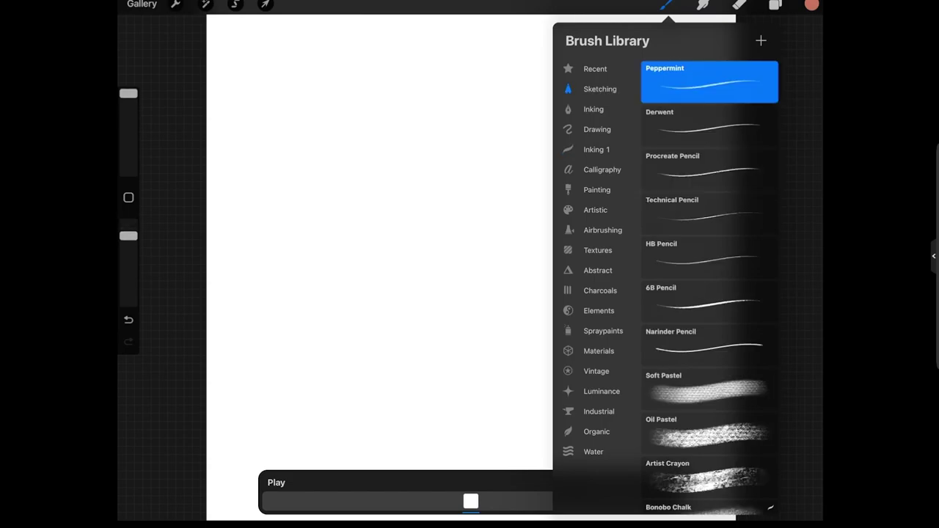
click(666, 5)
drag(506, 422, 572, 359)
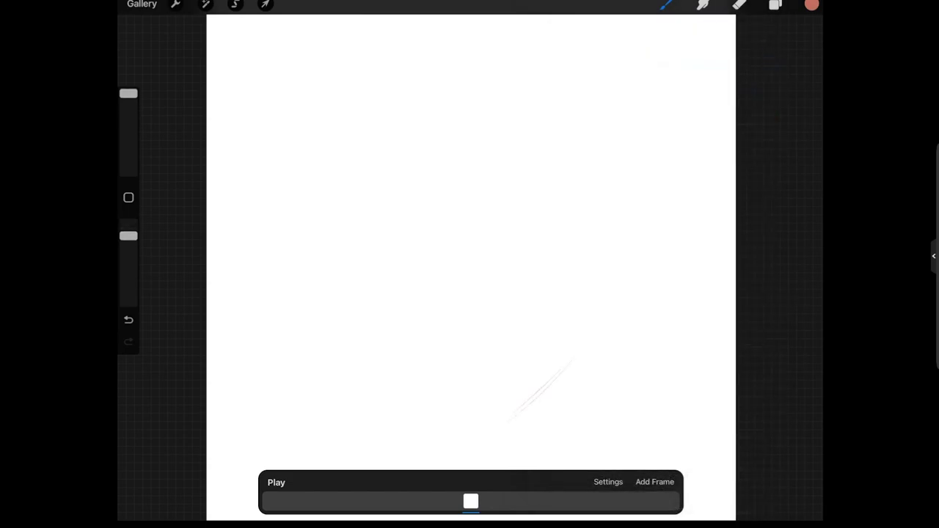
click(666, 5)
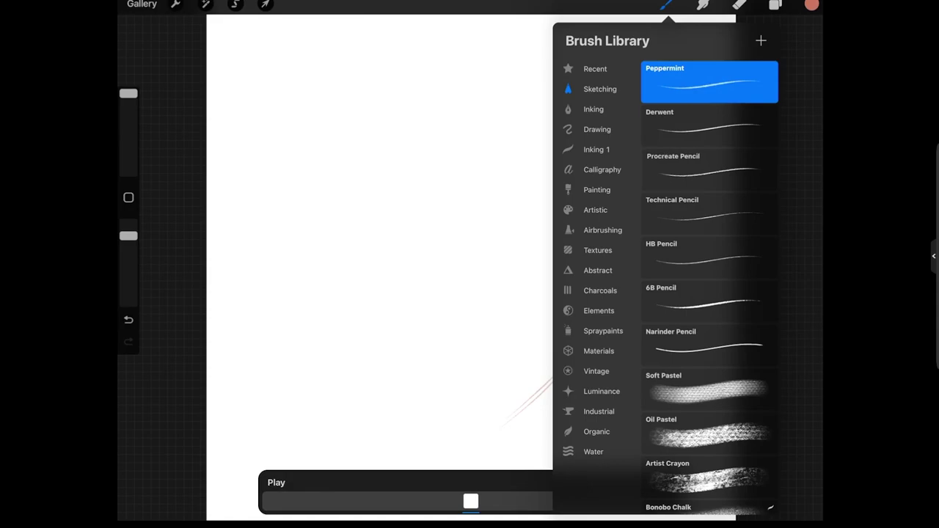
click(708, 169)
click(666, 5)
drag(567, 359, 580, 349)
Switch to the 6B Pencil and sketch a red curve rising to the right
click(666, 5)
click(709, 301)
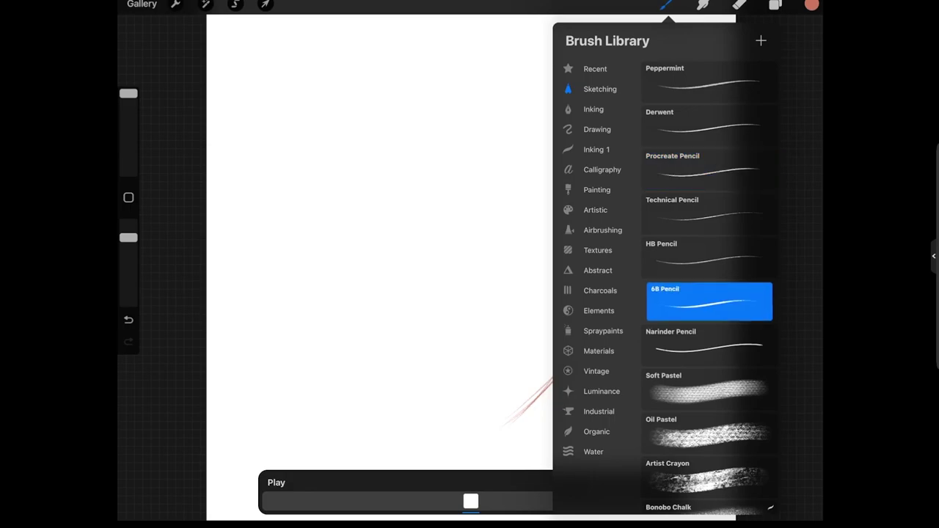
click(665, 6)
drag(506, 428, 572, 364)
drag(531, 410, 585, 348)
mouse_move(563, 378)
mouse_down()
mouse_move(580, 352)
mouse_move(598, 213)
mouse_up()
click(666, 5)
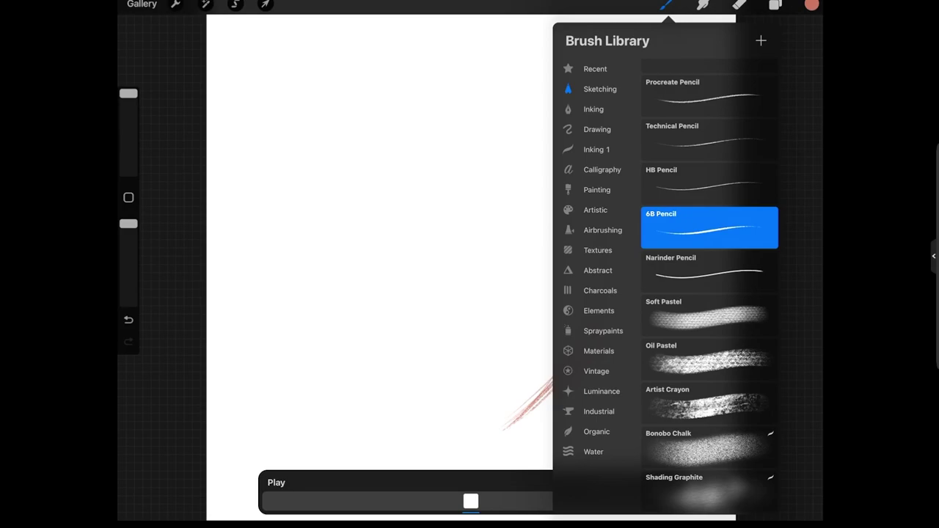
Sketch the head outline and the nose shape
click(666, 5)
mouse_move(519, 427)
mouse_down()
mouse_move(427, 444)
mouse_move(408, 394)
mouse_move(356, 339)
mouse_up()
mouse_move(390, 377)
mouse_down()
mouse_move(363, 330)
mouse_move(349, 231)
mouse_up()
drag(521, 84, 599, 163)
mouse_move(491, 70)
mouse_down()
mouse_move(348, 113)
mouse_move(337, 221)
mouse_up()
drag(385, 68, 329, 170)
mouse_move(464, 331)
mouse_down()
mouse_move(427, 338)
mouse_move(414, 319)
mouse_move(424, 279)
mouse_move(522, 270)
mouse_move(548, 231)
mouse_move(336, 255)
mouse_up()
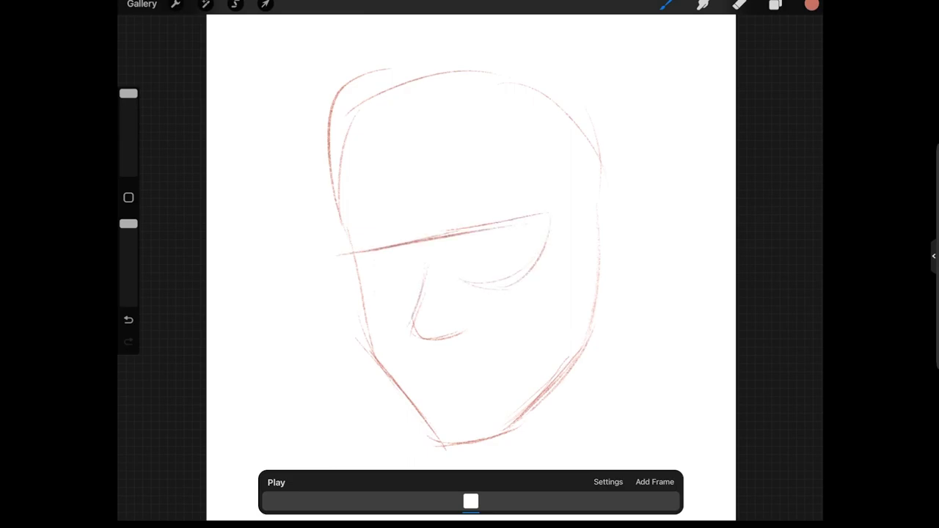
Sketch the eyes, round eyeballs, upper eye arcs and lips
mouse_move(431, 255)
mouse_down()
mouse_move(414, 282)
mouse_move(462, 281)
mouse_up()
mouse_move(415, 237)
mouse_down()
mouse_move(447, 270)
mouse_move(373, 287)
mouse_move(346, 249)
mouse_up()
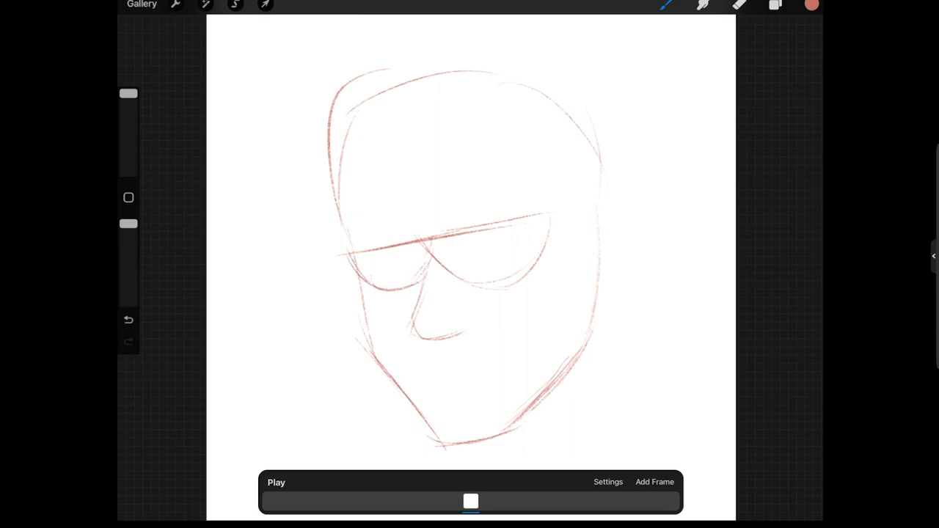
mouse_move(478, 361)
mouse_down()
mouse_move(433, 366)
mouse_move(420, 389)
mouse_move(475, 374)
mouse_move(474, 393)
mouse_move(421, 389)
mouse_up()
mouse_move(506, 278)
mouse_down()
mouse_move(486, 244)
mouse_move(496, 214)
mouse_up()
drag(400, 246, 396, 284)
mouse_move(421, 225)
mouse_down()
mouse_move(466, 213)
mouse_move(465, 156)
mouse_up()
mouse_move(343, 244)
mouse_down()
mouse_move(390, 237)
mouse_move(390, 172)
mouse_up()
Add the ear, right jawline, chin line, cap band, cap top and pointed collar
mouse_move(594, 297)
mouse_down()
mouse_move(622, 295)
mouse_move(588, 235)
mouse_up()
mouse_move(594, 312)
mouse_down()
mouse_move(564, 381)
mouse_move(514, 430)
mouse_up()
drag(443, 409, 488, 397)
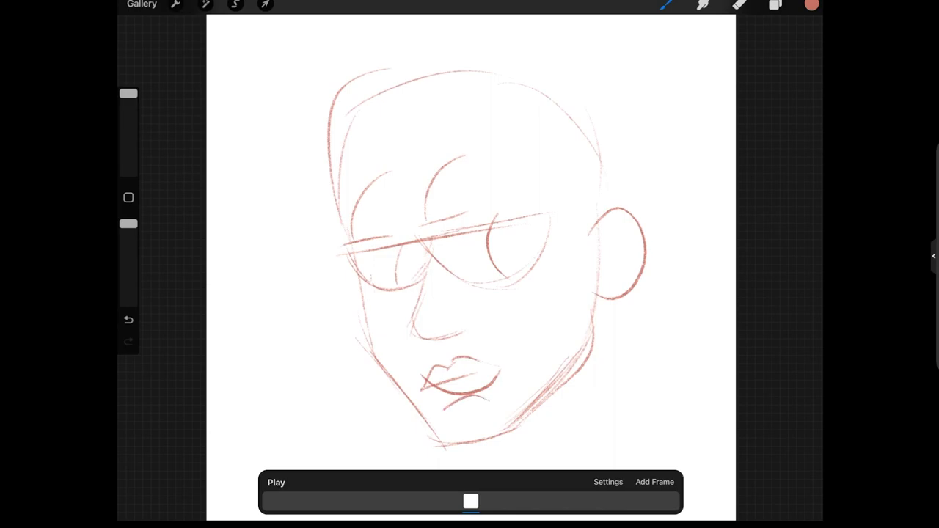
mouse_move(585, 189)
mouse_down()
mouse_move(440, 137)
mouse_move(325, 160)
mouse_up()
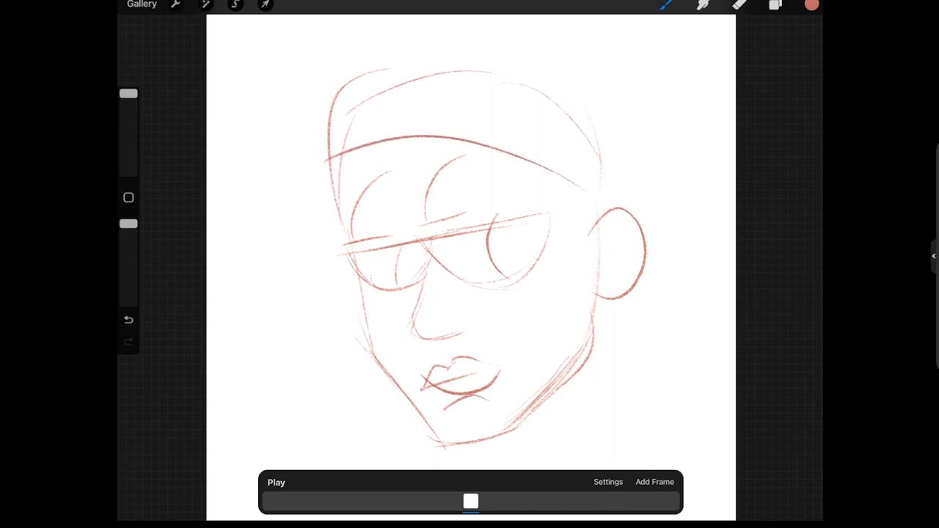
mouse_move(615, 200)
mouse_down()
mouse_move(595, 66)
mouse_move(353, 45)
mouse_move(326, 165)
mouse_up()
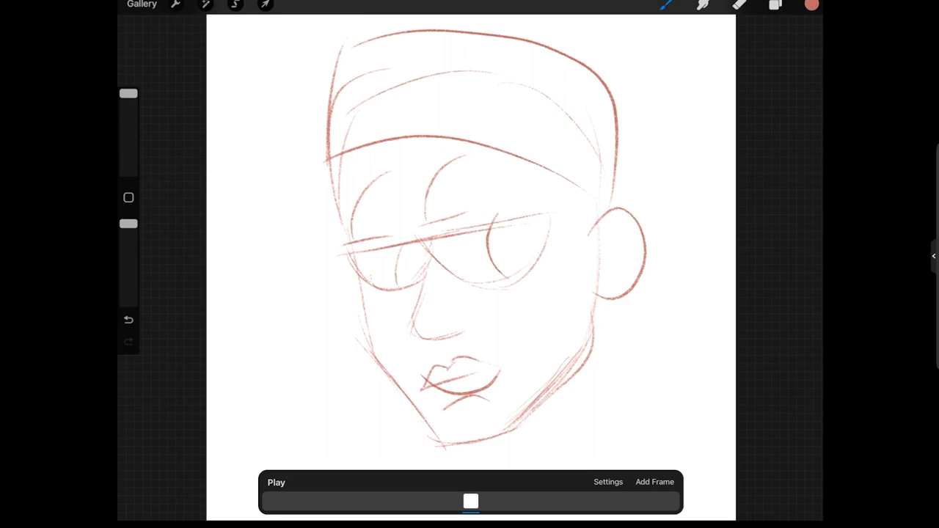
mouse_move(631, 301)
mouse_down()
mouse_move(672, 334)
mouse_move(596, 346)
mouse_up()
Add the eyebrow blocks, the ear's inner curl and a hook under the nose
mouse_move(446, 145)
mouse_down()
mouse_move(542, 180)
mouse_move(437, 125)
mouse_move(439, 151)
mouse_up()
drag(380, 163, 327, 206)
mouse_move(350, 135)
mouse_down()
mouse_move(380, 163)
mouse_move(314, 185)
mouse_move(332, 213)
mouse_up()
mouse_move(621, 276)
mouse_down()
mouse_move(601, 257)
mouse_move(625, 233)
mouse_up()
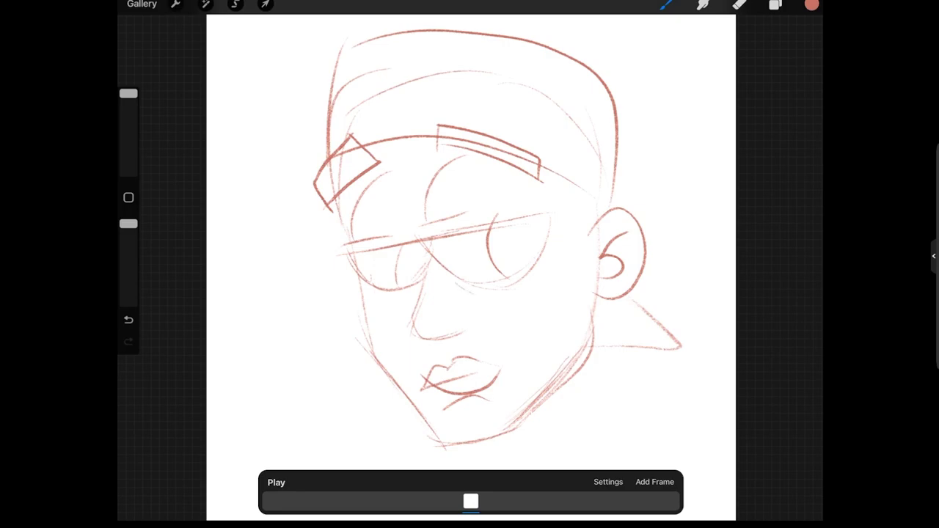
mouse_move(473, 321)
mouse_down()
mouse_move(470, 332)
mouse_move(432, 338)
mouse_move(421, 301)
mouse_move(408, 337)
mouse_up()
Add a second frame, trace drooping eyes over the onion skin, and open playback settings
click(655, 482)
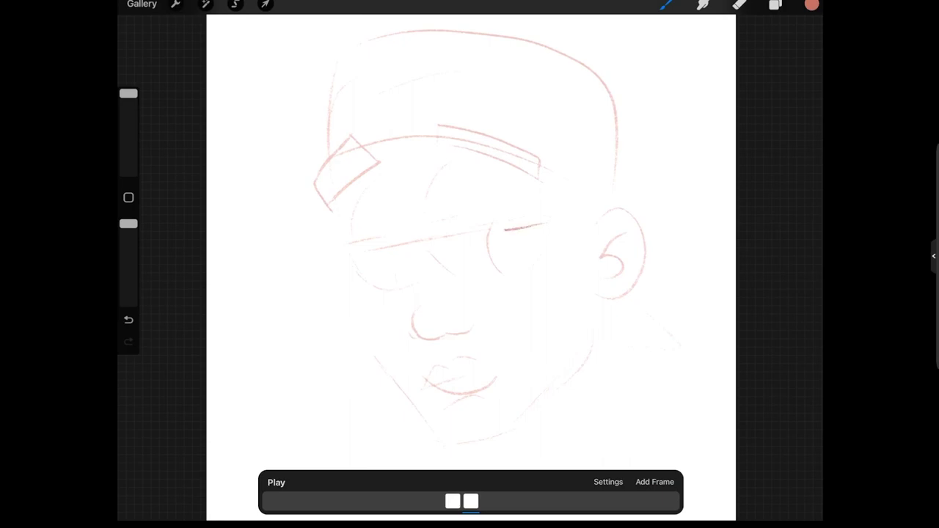
mouse_move(549, 223)
mouse_down()
mouse_move(415, 247)
mouse_move(515, 277)
mouse_move(547, 220)
mouse_up()
drag(509, 276, 488, 235)
mouse_move(437, 268)
mouse_down()
mouse_move(367, 288)
mouse_move(338, 262)
mouse_move(415, 248)
mouse_move(468, 225)
mouse_up()
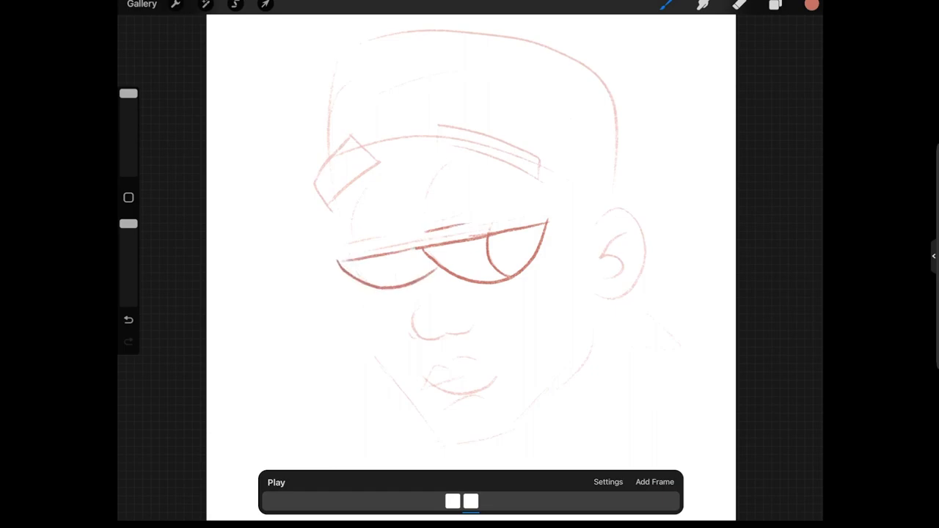
drag(378, 240, 336, 250)
drag(440, 167, 394, 285)
drag(349, 240, 369, 184)
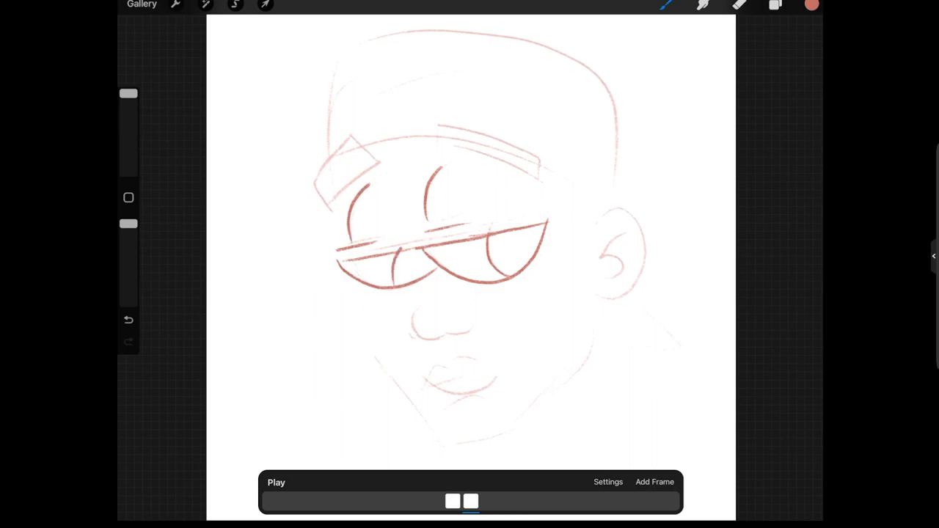
click(608, 482)
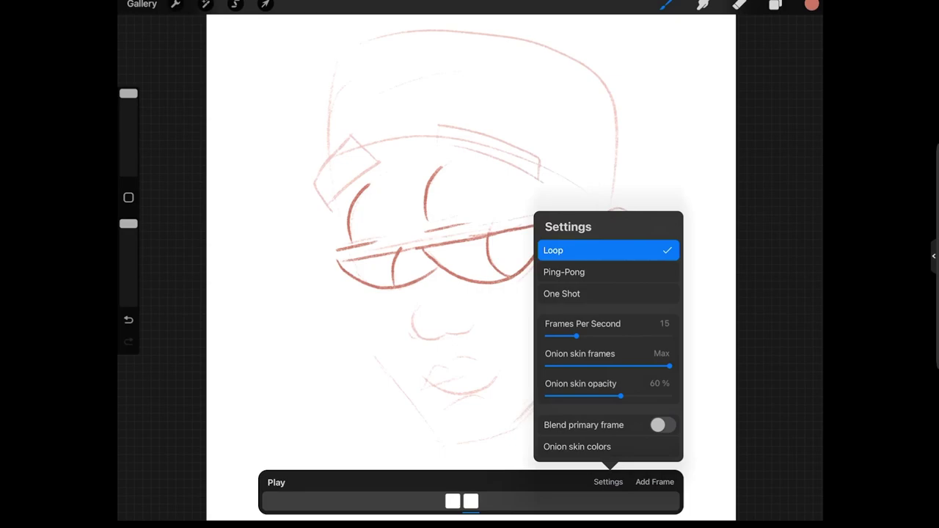
Set playback to 4 frames per second and ink both eyebrow blocks
drag(575, 336, 549, 335)
click(608, 482)
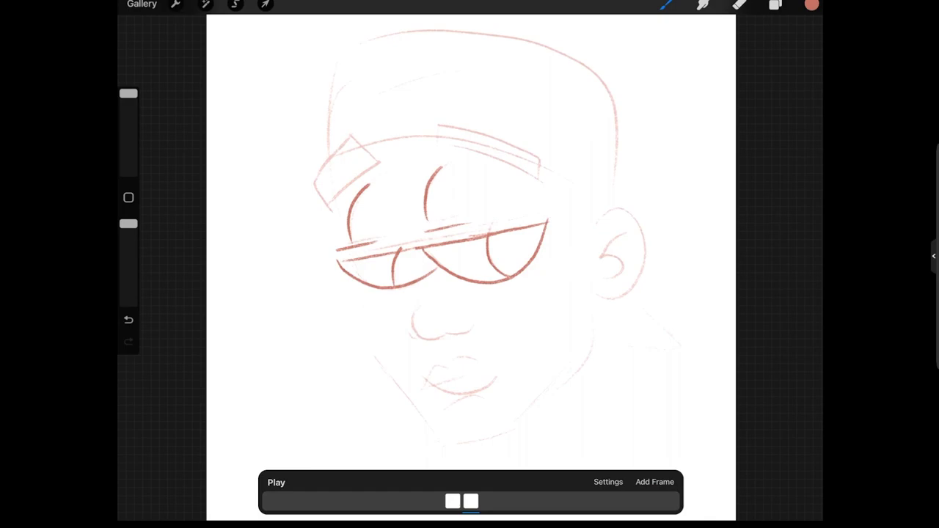
mouse_move(426, 159)
mouse_down()
mouse_move(537, 198)
mouse_move(541, 188)
mouse_move(450, 143)
mouse_move(428, 166)
mouse_up()
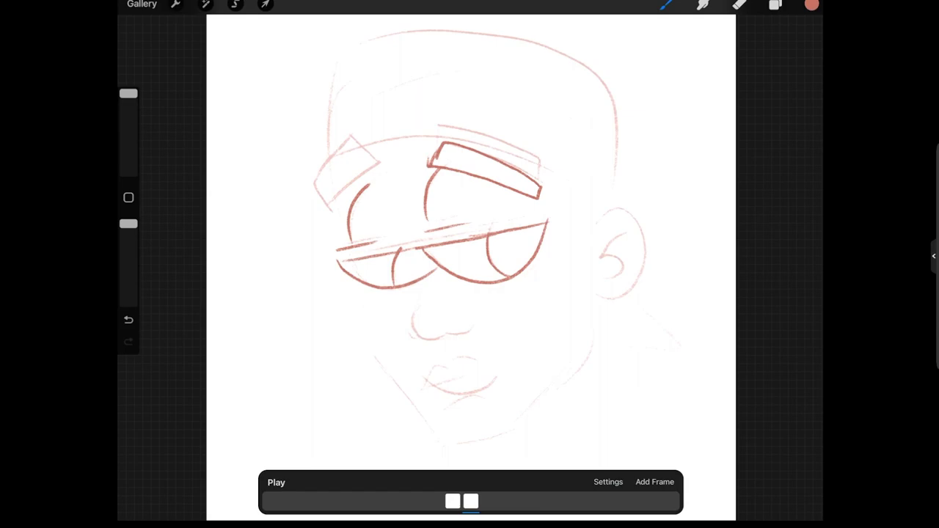
mouse_move(327, 214)
mouse_down()
mouse_move(383, 180)
mouse_move(370, 161)
mouse_move(324, 192)
mouse_move(320, 214)
mouse_up()
Ink the nose, lips, jawline, ear and cap outline on frame two
mouse_move(477, 330)
mouse_down()
mouse_move(415, 342)
mouse_move(414, 311)
mouse_move(411, 343)
mouse_up()
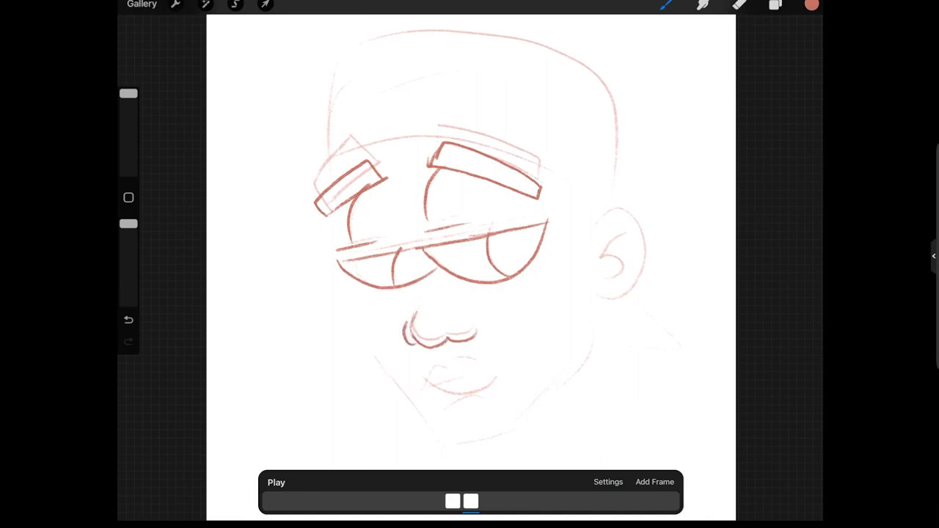
mouse_move(423, 387)
mouse_down()
mouse_move(454, 358)
mouse_move(502, 371)
mouse_move(429, 387)
mouse_up()
mouse_move(495, 383)
mouse_down()
mouse_move(461, 400)
mouse_move(433, 387)
mouse_up()
drag(487, 399, 448, 412)
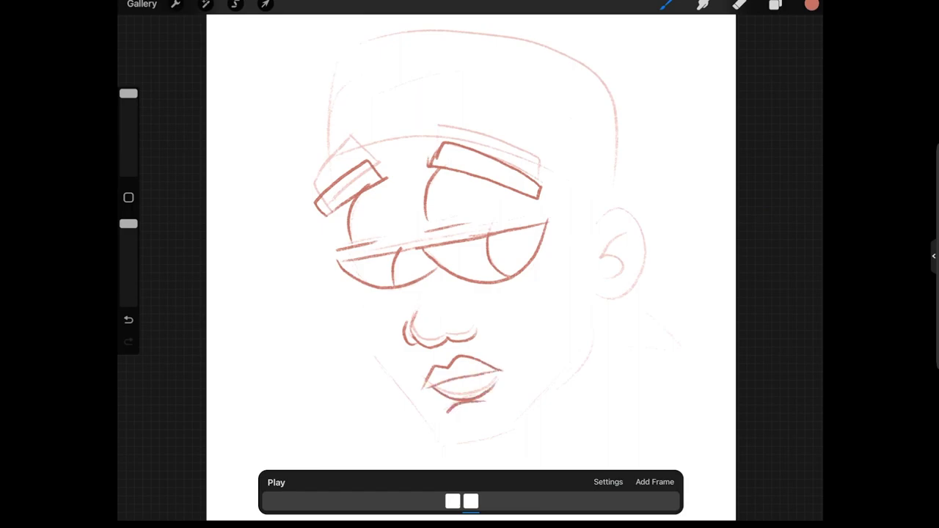
mouse_move(361, 284)
mouse_down()
mouse_move(376, 359)
mouse_move(457, 435)
mouse_move(531, 412)
mouse_move(596, 349)
mouse_move(602, 302)
mouse_move(651, 244)
mouse_move(597, 236)
mouse_up()
mouse_move(610, 280)
mouse_down()
mouse_move(628, 265)
mouse_move(607, 251)
mouse_move(626, 239)
mouse_up()
mouse_move(630, 298)
mouse_down()
mouse_move(685, 341)
mouse_move(609, 350)
mouse_up()
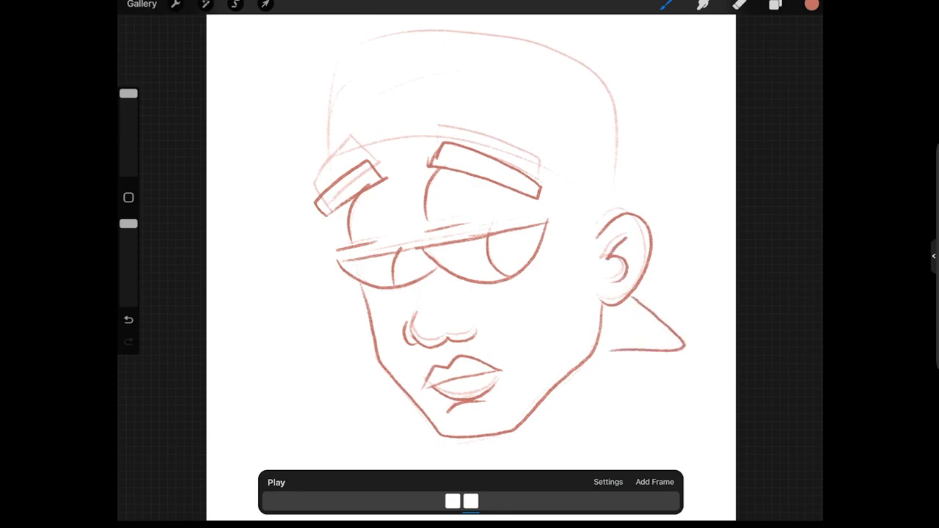
drag(379, 165, 433, 152)
mouse_move(541, 170)
mouse_down()
mouse_move(618, 211)
mouse_move(619, 129)
mouse_move(550, 48)
mouse_move(358, 47)
mouse_move(325, 110)
mouse_move(331, 168)
mouse_up()
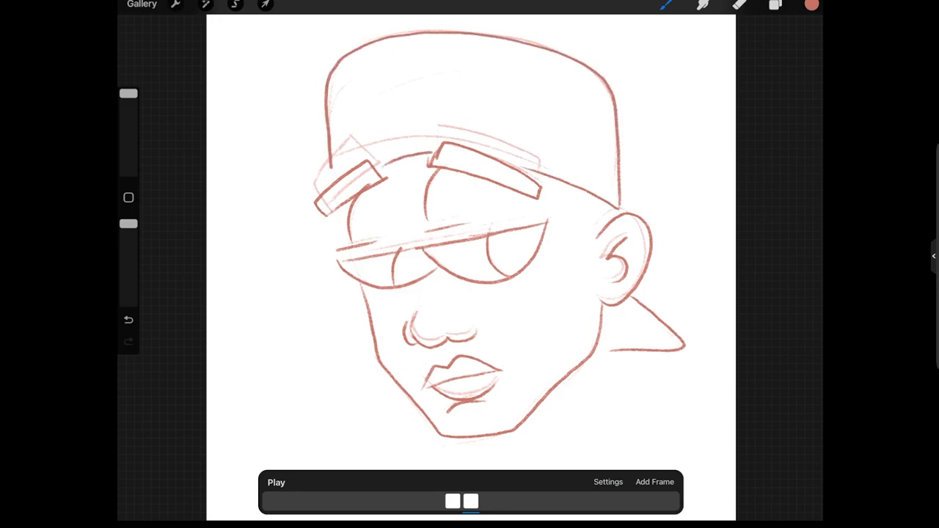
Play and pause the two-frame loop, then add a third frame after frame two
click(276, 481)
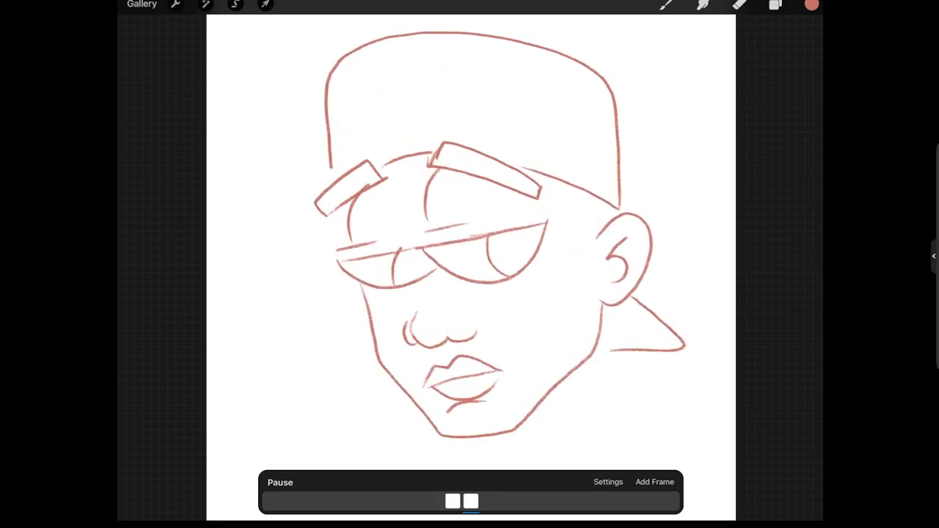
click(279, 482)
click(489, 501)
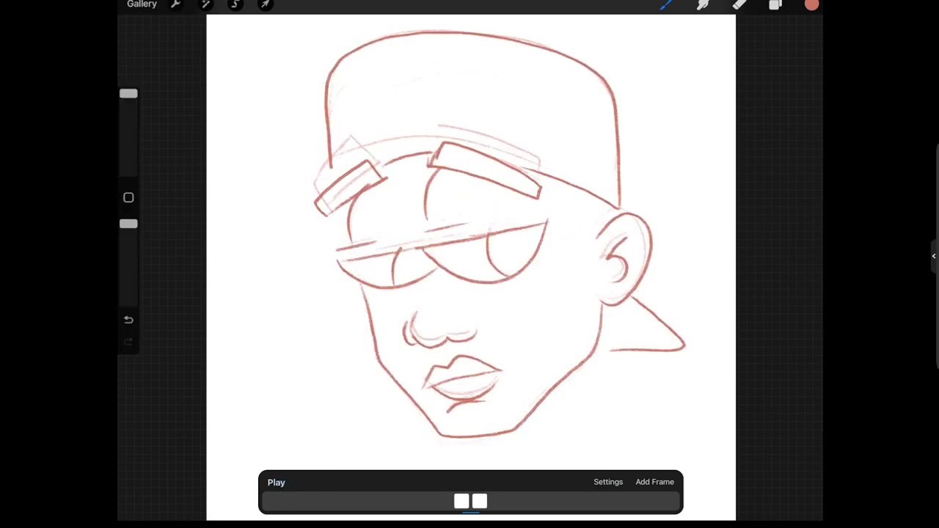
click(654, 482)
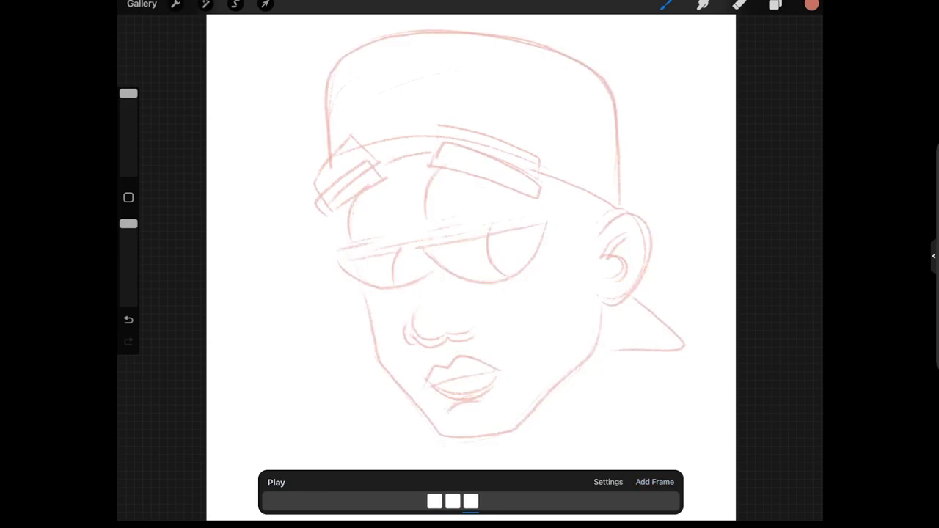
Ink the lowered right lid and iris, redraw the nose after undoing, and ink the lips
mouse_move(547, 236)
mouse_down()
mouse_move(431, 259)
mouse_move(475, 279)
mouse_move(538, 249)
mouse_move(545, 234)
mouse_up()
mouse_move(510, 276)
mouse_down()
mouse_move(486, 254)
mouse_move(336, 268)
mouse_move(393, 286)
mouse_move(438, 267)
mouse_move(396, 284)
mouse_up()
mouse_move(479, 330)
mouse_down()
mouse_move(434, 343)
mouse_move(413, 329)
mouse_move(411, 310)
mouse_up()
click(128, 320)
click(128, 320)
mouse_move(411, 311)
mouse_down()
mouse_move(463, 338)
mouse_move(480, 323)
mouse_up()
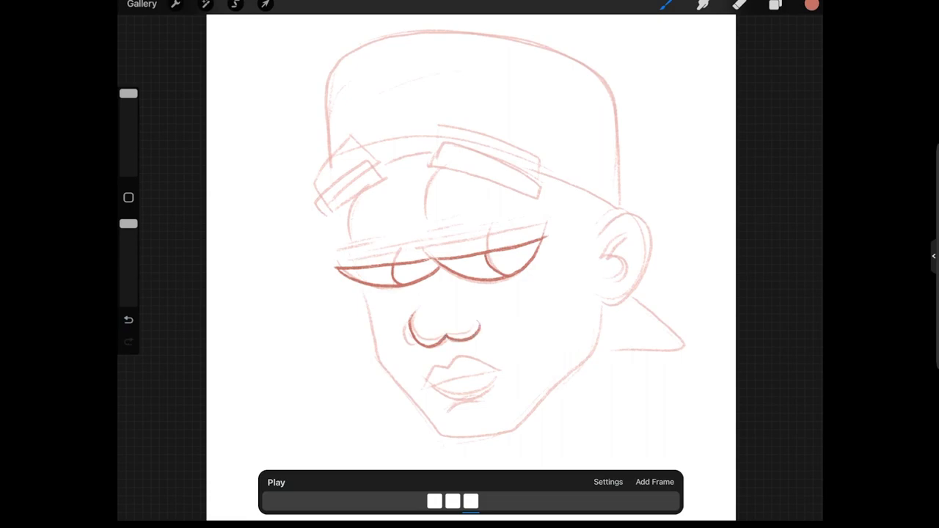
drag(412, 344, 405, 321)
mouse_move(425, 386)
mouse_down()
mouse_move(499, 372)
mouse_move(466, 353)
mouse_move(447, 365)
mouse_move(423, 385)
mouse_move(481, 401)
mouse_move(499, 375)
mouse_move(448, 411)
mouse_up()
Ink the jawline, collar triangle and the tops of both drooping eyes
mouse_move(358, 283)
mouse_down()
mouse_move(372, 350)
mouse_move(440, 434)
mouse_move(505, 434)
mouse_move(592, 352)
mouse_move(603, 303)
mouse_move(637, 286)
mouse_move(632, 214)
mouse_move(600, 236)
mouse_move(623, 282)
mouse_move(628, 237)
mouse_up()
mouse_move(600, 350)
mouse_down()
mouse_move(676, 349)
mouse_move(632, 298)
mouse_up()
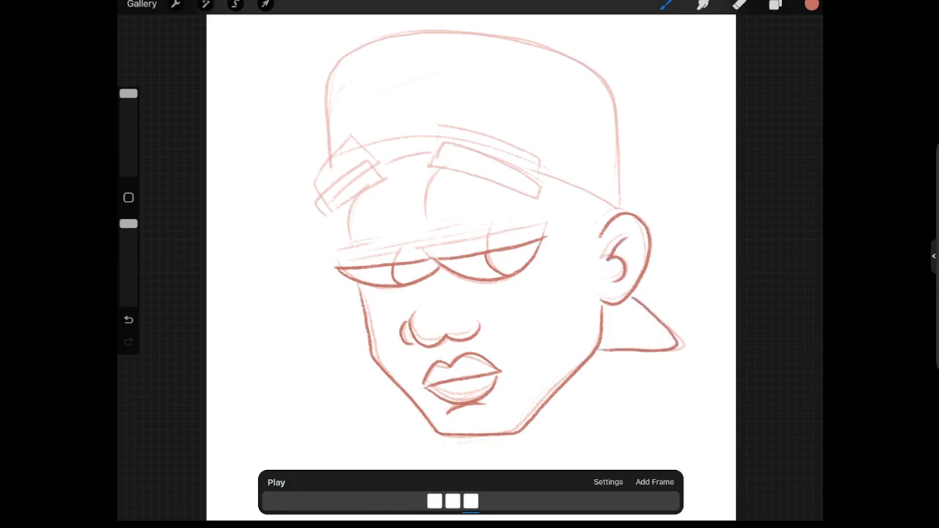
drag(422, 252, 462, 244)
drag(381, 254, 331, 259)
drag(427, 237, 437, 179)
drag(347, 249, 365, 192)
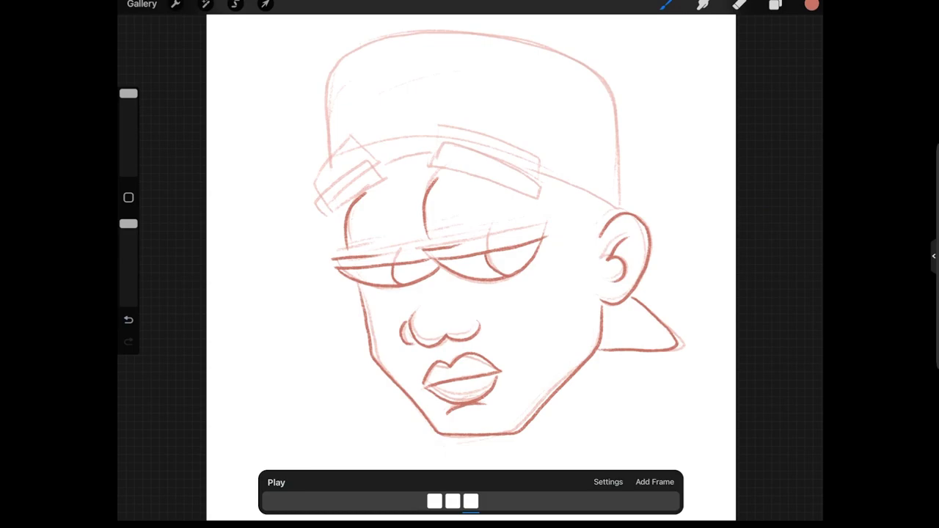
Ink both eyebrow blocks and the cap band
mouse_move(428, 173)
mouse_down()
mouse_move(539, 203)
mouse_move(517, 177)
mouse_move(436, 143)
mouse_move(429, 173)
mouse_up()
mouse_move(328, 213)
mouse_down()
mouse_move(380, 176)
mouse_move(360, 158)
mouse_up()
mouse_move(359, 158)
mouse_down()
mouse_move(314, 196)
mouse_move(323, 214)
mouse_move(383, 167)
mouse_move(435, 155)
mouse_up()
drag(528, 173, 625, 208)
mouse_move(616, 133)
mouse_down()
mouse_move(621, 202)
mouse_move(546, 57)
mouse_move(356, 45)
mouse_move(321, 114)
mouse_move(328, 173)
mouse_up()
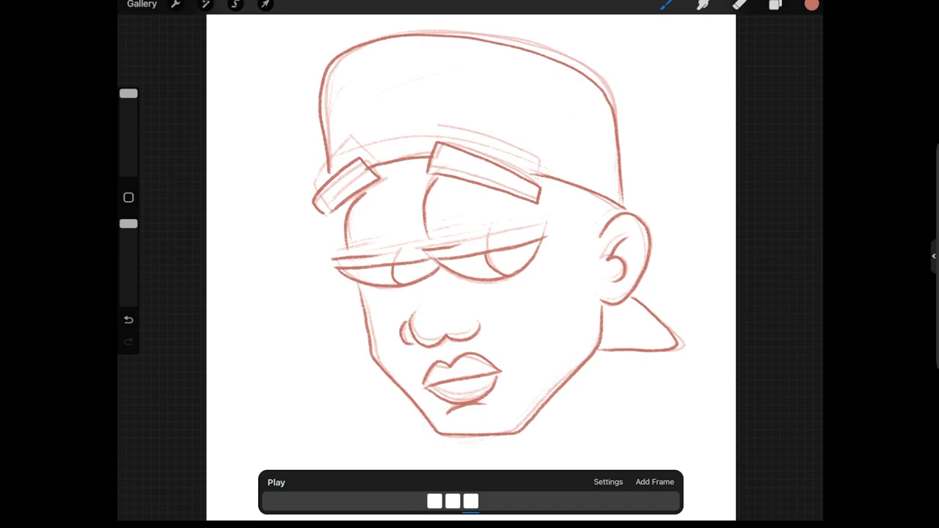
Add a fourth frame and ink the lowered lids, iris and nose
click(654, 482)
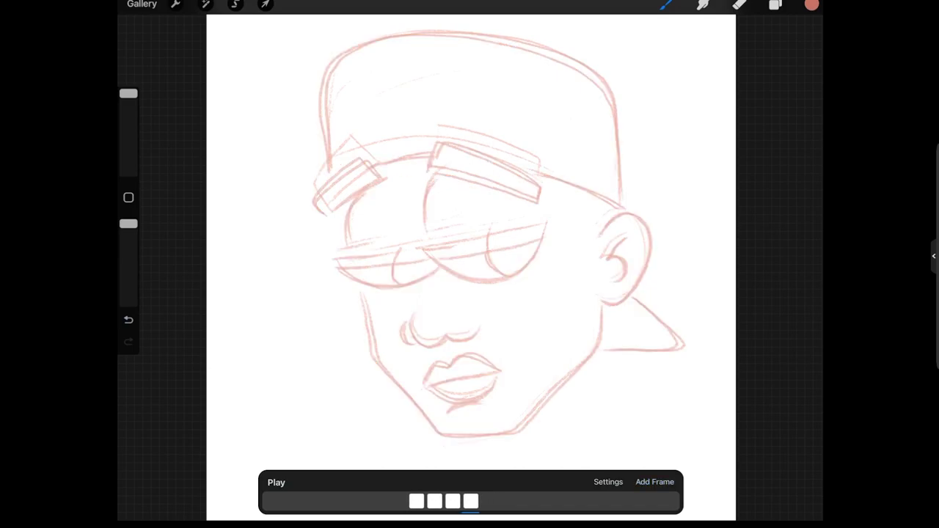
mouse_move(543, 246)
mouse_down()
mouse_move(484, 268)
mouse_move(432, 259)
mouse_move(528, 270)
mouse_move(545, 243)
mouse_up()
drag(517, 274, 499, 267)
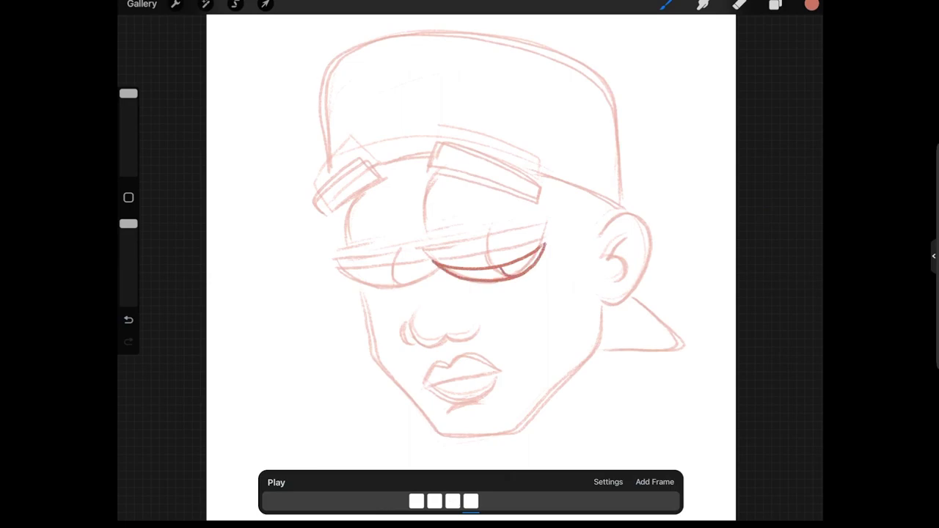
mouse_move(432, 261)
mouse_down()
mouse_move(360, 273)
mouse_move(335, 261)
mouse_move(415, 278)
mouse_move(438, 264)
mouse_move(393, 274)
mouse_up()
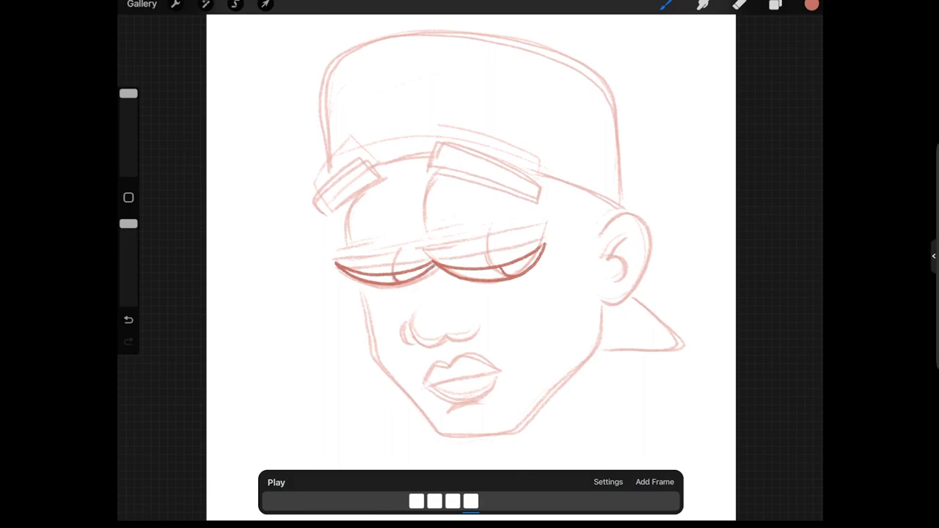
mouse_move(411, 315)
mouse_down()
mouse_move(429, 342)
mouse_move(478, 324)
mouse_up()
mouse_move(418, 343)
mouse_down()
mouse_move(400, 337)
mouse_move(408, 320)
mouse_up()
Ink the lips, chin, jawline, ear and collar triangle
mouse_move(423, 385)
mouse_down()
mouse_move(458, 357)
mouse_move(497, 370)
mouse_move(429, 386)
mouse_move(487, 393)
mouse_move(497, 378)
mouse_up()
drag(449, 410, 478, 400)
mouse_move(356, 283)
mouse_down()
mouse_move(377, 367)
mouse_move(429, 418)
mouse_move(465, 435)
mouse_move(531, 420)
mouse_move(598, 346)
mouse_move(602, 299)
mouse_up()
mouse_move(594, 352)
mouse_down()
mouse_move(682, 344)
mouse_move(631, 298)
mouse_move(619, 301)
mouse_move(654, 236)
mouse_move(601, 237)
mouse_up()
mouse_move(611, 277)
mouse_down()
mouse_move(624, 273)
mouse_move(611, 253)
mouse_up()
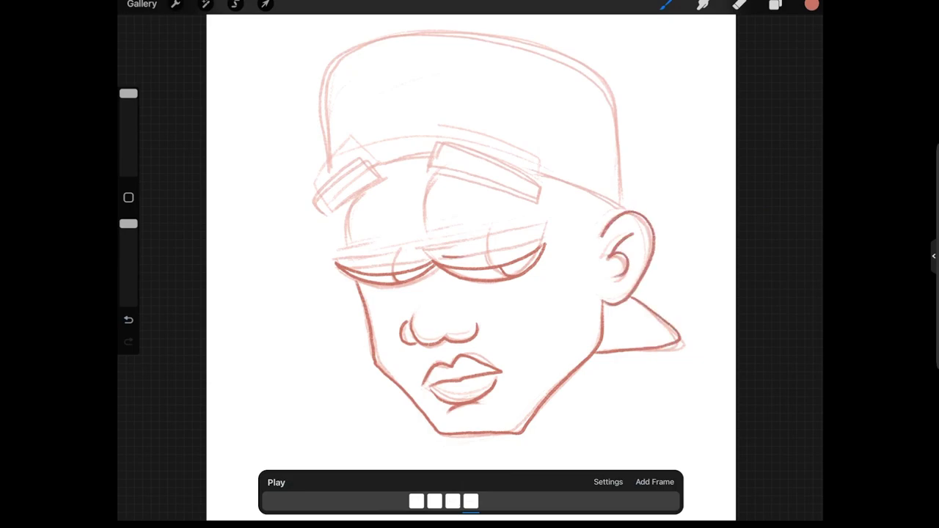
Ink the eye sides, both eyebrows and the cap edge across the forehead
drag(427, 242, 434, 181)
mouse_move(372, 266)
mouse_down()
mouse_move(335, 255)
mouse_move(344, 213)
mouse_move(359, 200)
mouse_up()
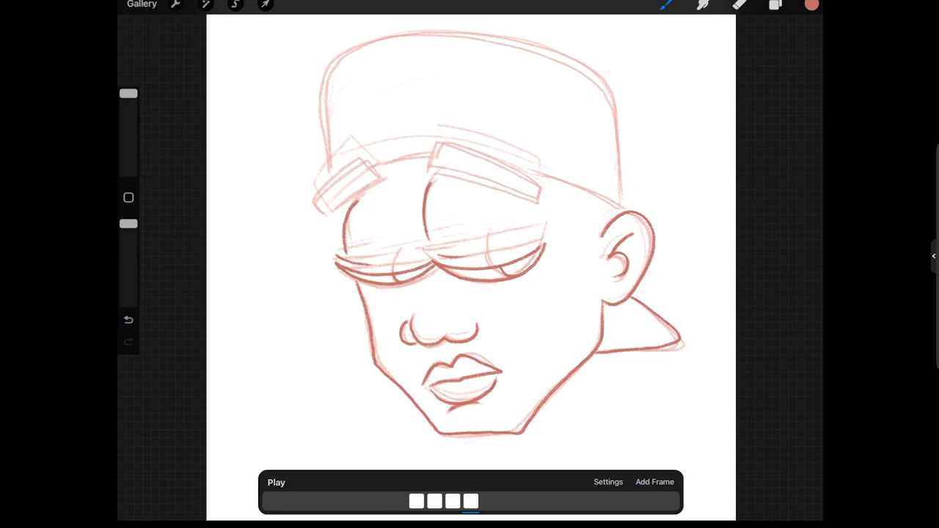
mouse_move(541, 187)
mouse_down()
mouse_move(432, 173)
mouse_move(435, 148)
mouse_move(541, 185)
mouse_move(539, 202)
mouse_up()
mouse_move(324, 214)
mouse_down()
mouse_move(374, 180)
mouse_move(359, 157)
mouse_move(313, 189)
mouse_move(321, 213)
mouse_up()
drag(369, 171, 430, 158)
mouse_move(529, 176)
mouse_down()
mouse_move(624, 210)
mouse_move(613, 107)
mouse_move(518, 47)
mouse_move(365, 41)
mouse_move(326, 103)
mouse_move(330, 173)
mouse_up()
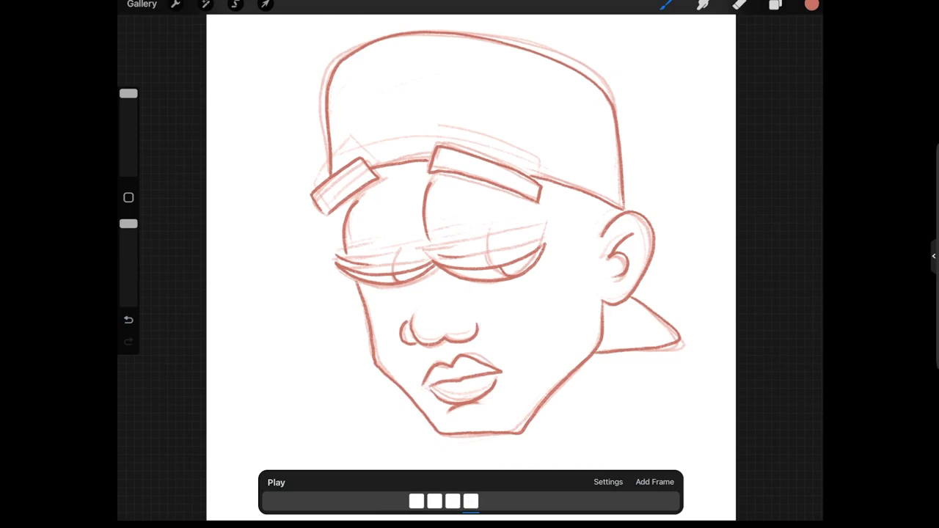
Add a fifth frame and draw the closed eyelids and the nose's lower contour
click(654, 482)
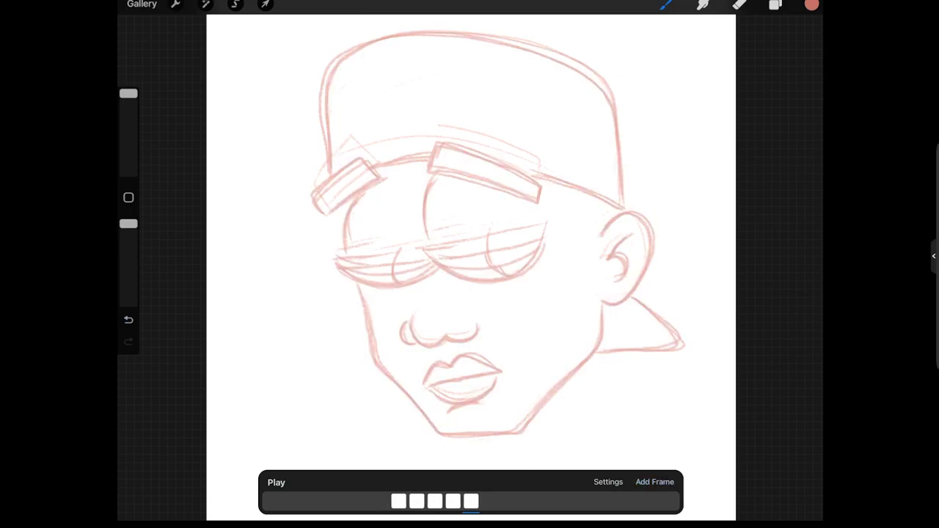
mouse_move(546, 248)
mouse_down()
mouse_move(487, 280)
mouse_move(442, 269)
mouse_move(419, 196)
mouse_move(427, 188)
mouse_up()
mouse_move(434, 272)
mouse_down()
mouse_move(423, 278)
mouse_move(344, 270)
mouse_move(356, 273)
mouse_move(346, 268)
mouse_move(349, 201)
mouse_up()
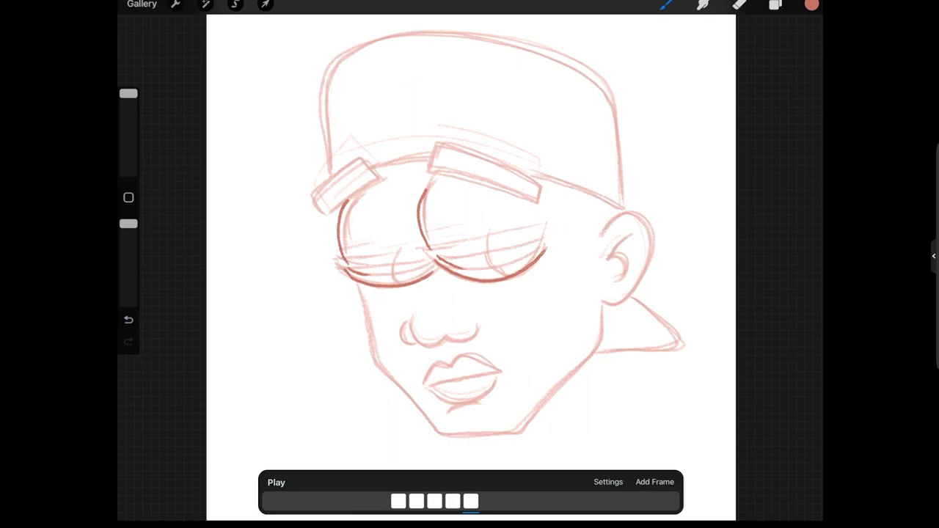
mouse_move(478, 325)
mouse_down()
mouse_move(458, 342)
mouse_move(438, 342)
mouse_move(413, 315)
mouse_move(403, 326)
mouse_up()
Trace the jawline to the chin, the mouth and upper lip, the ear, and the neck triangle
mouse_move(357, 283)
mouse_down()
mouse_move(374, 363)
mouse_move(459, 433)
mouse_move(531, 417)
mouse_move(584, 363)
mouse_move(600, 302)
mouse_up()
mouse_move(426, 384)
mouse_down()
mouse_move(494, 373)
mouse_move(463, 354)
mouse_move(424, 386)
mouse_move(449, 399)
mouse_move(501, 374)
mouse_move(452, 411)
mouse_up()
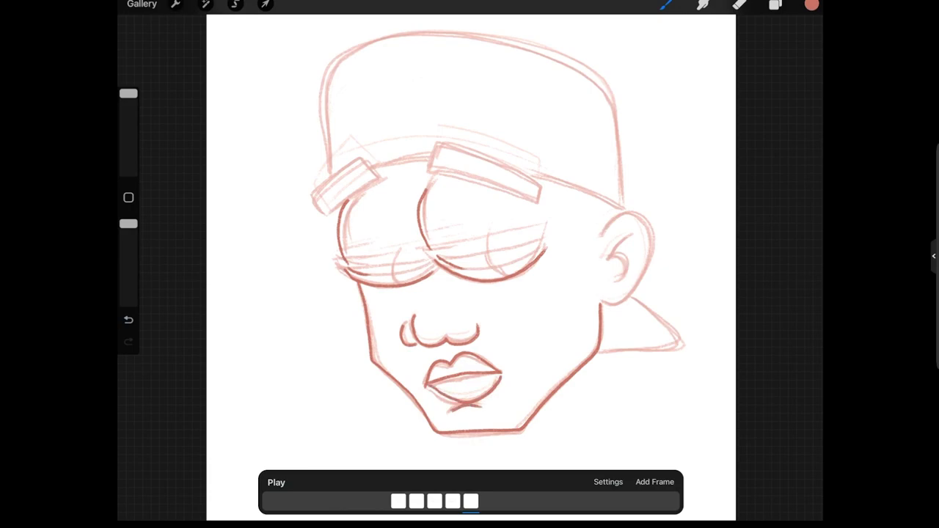
mouse_move(602, 302)
mouse_down()
mouse_move(626, 299)
mouse_move(649, 217)
mouse_move(599, 241)
mouse_up()
drag(607, 277, 620, 276)
drag(634, 234, 611, 256)
mouse_move(597, 350)
mouse_down()
mouse_move(690, 343)
mouse_move(632, 297)
mouse_up()
Ink both eyebrow rectangles and the cap's edges and top
mouse_move(326, 210)
mouse_down()
mouse_move(349, 195)
mouse_move(368, 156)
mouse_move(314, 192)
mouse_move(323, 209)
mouse_up()
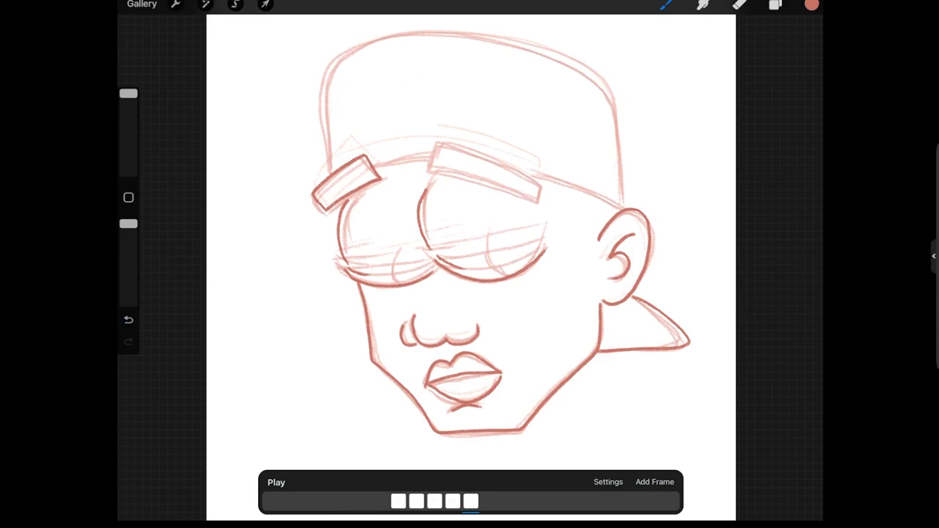
mouse_move(432, 160)
mouse_down()
mouse_move(540, 198)
mouse_move(485, 145)
mouse_move(435, 128)
mouse_move(433, 168)
mouse_up()
drag(372, 167, 430, 157)
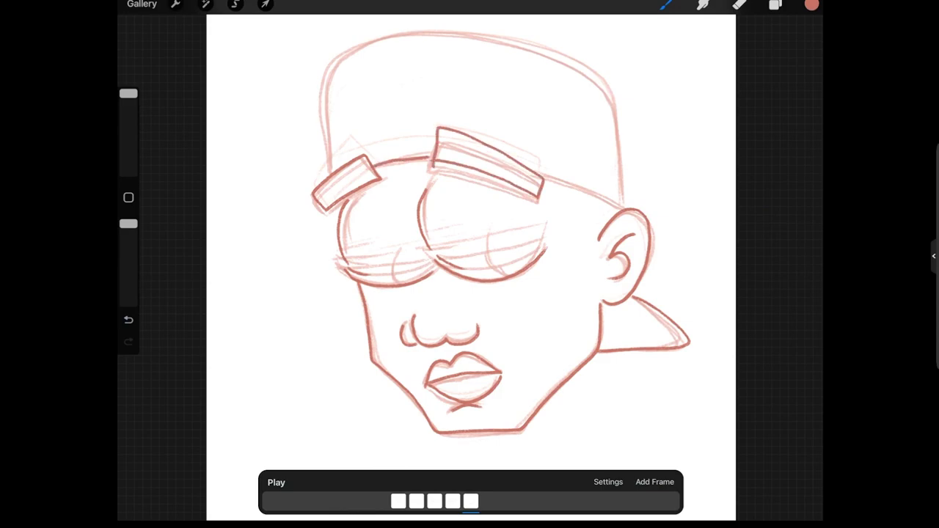
mouse_move(544, 181)
mouse_down()
mouse_move(624, 207)
mouse_move(615, 126)
mouse_move(514, 46)
mouse_move(336, 64)
mouse_move(327, 173)
mouse_up()
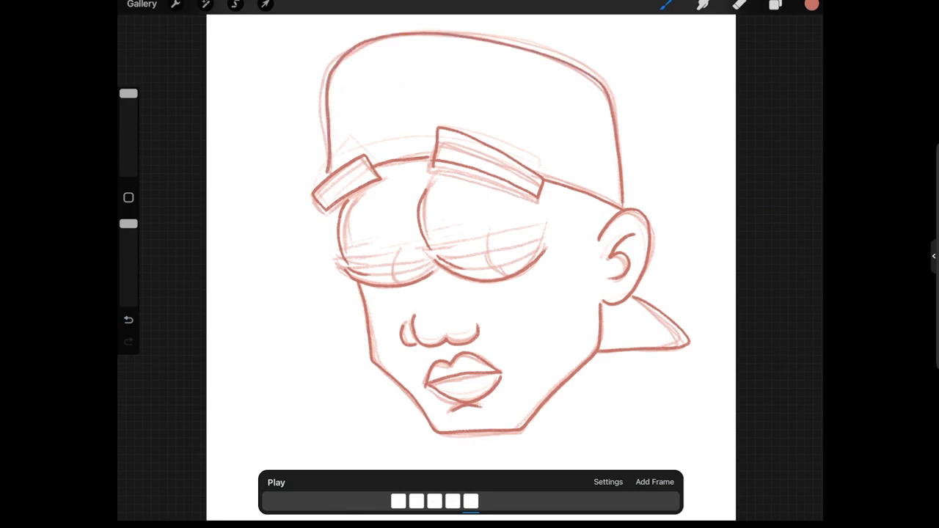
Add a sixth frame, play and stop the animation, then select the empty last frame
click(654, 481)
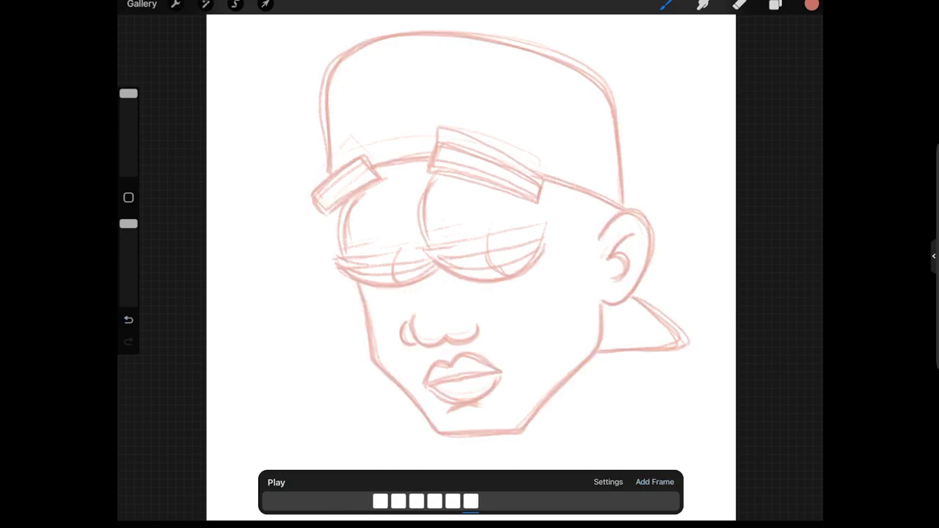
click(276, 482)
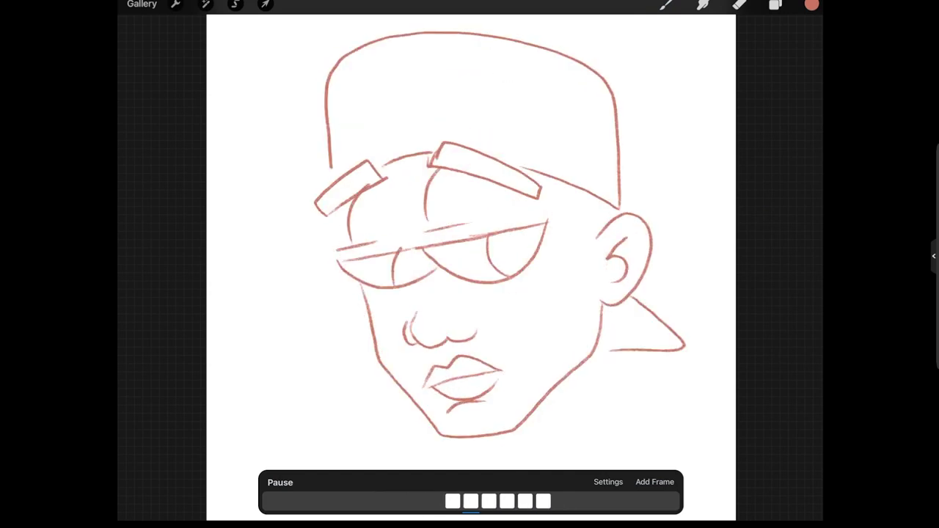
click(280, 482)
click(525, 501)
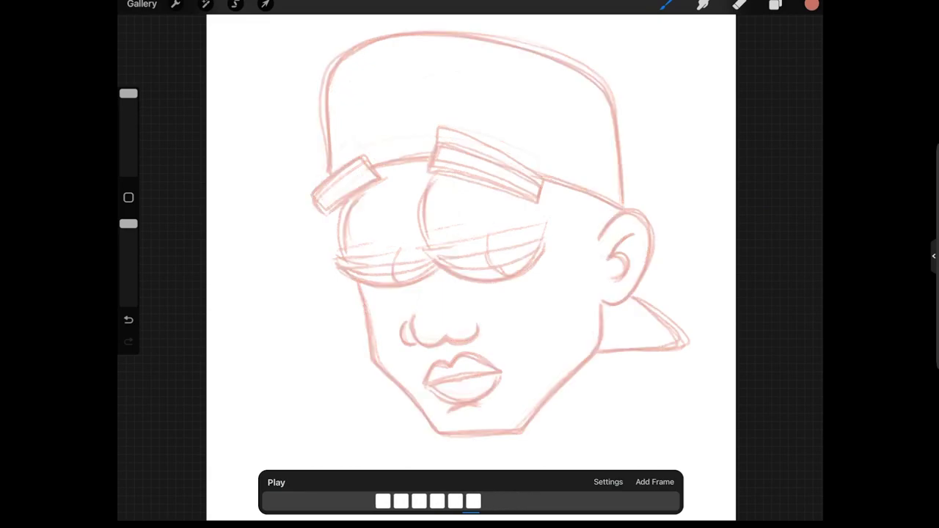
click(608, 482)
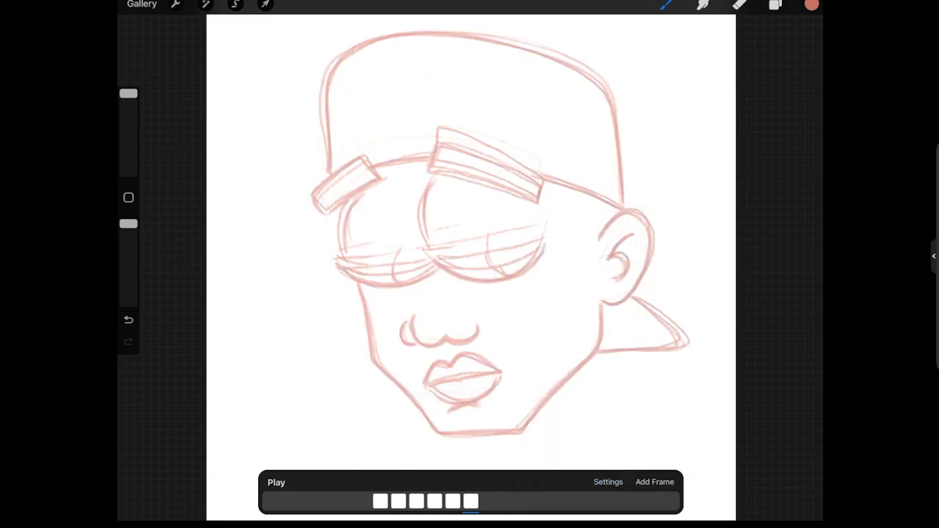
In animation Settings, keep Loop and set Frames Per Second to 6 and Onion skin frames to 2
click(608, 482)
drag(549, 335, 546, 335)
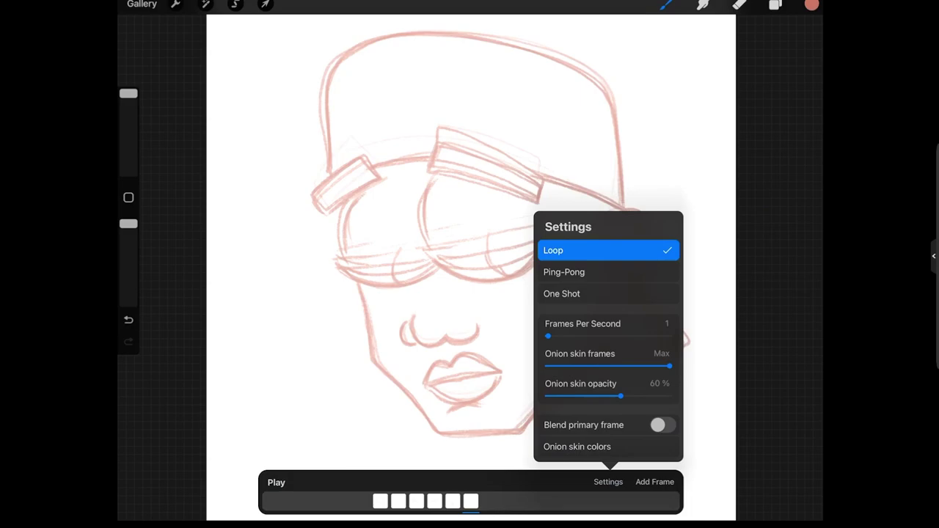
drag(669, 365, 568, 365)
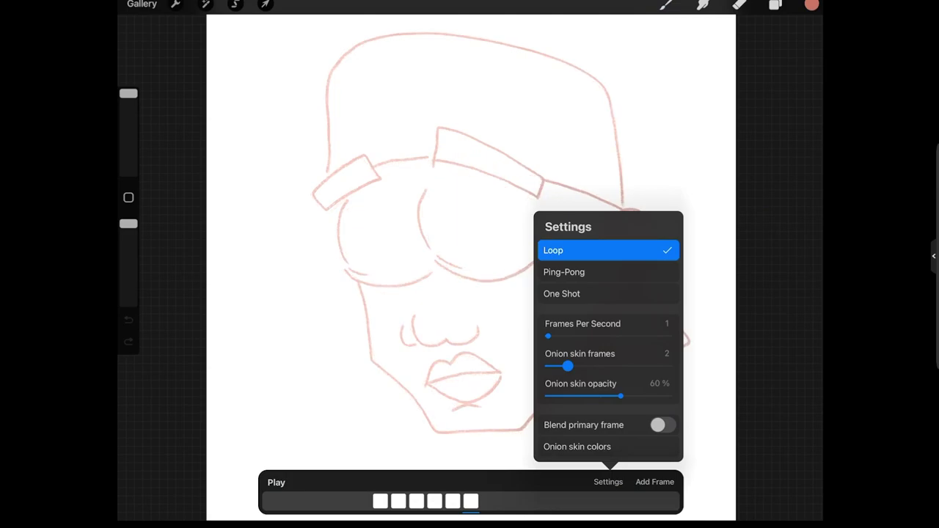
drag(567, 365, 558, 336)
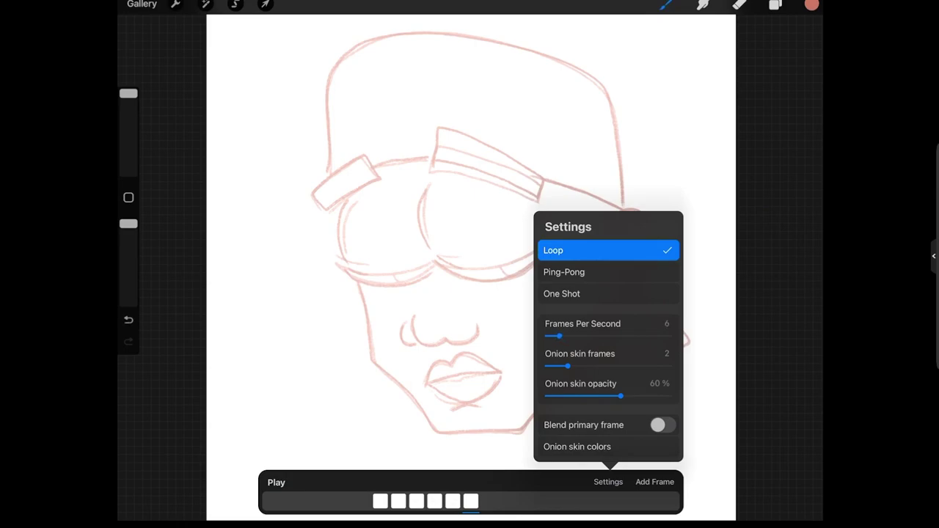
drag(567, 366, 567, 365)
mouse_move(567, 365)
mouse_down()
mouse_move(628, 365)
mouse_move(558, 365)
mouse_up()
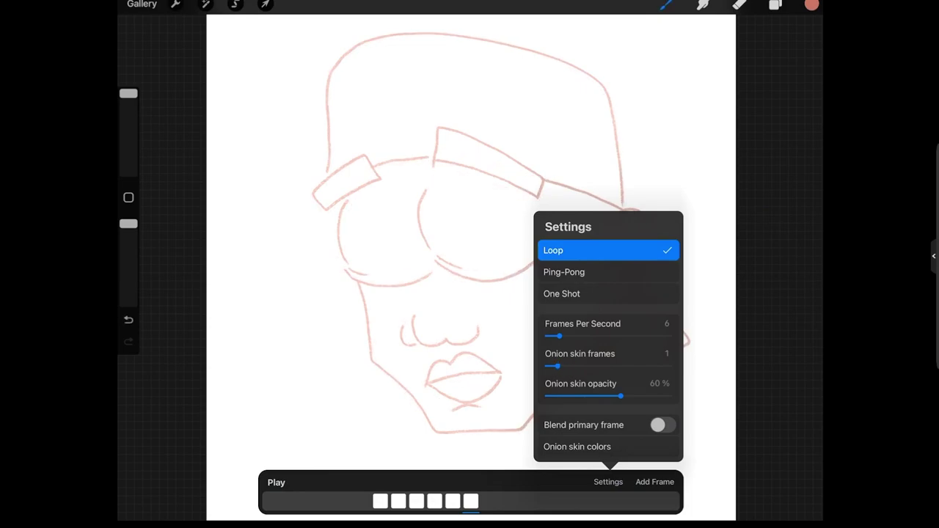
click(557, 365)
drag(557, 365, 568, 366)
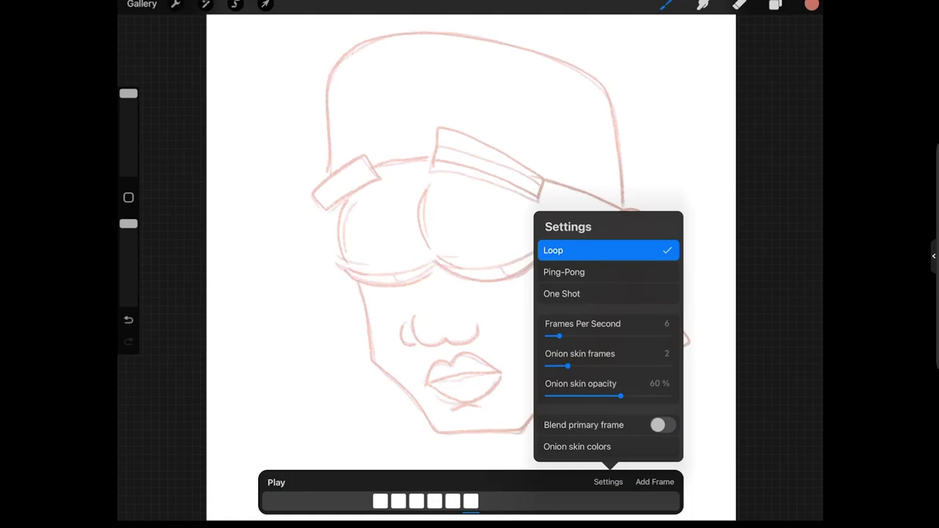
click(608, 482)
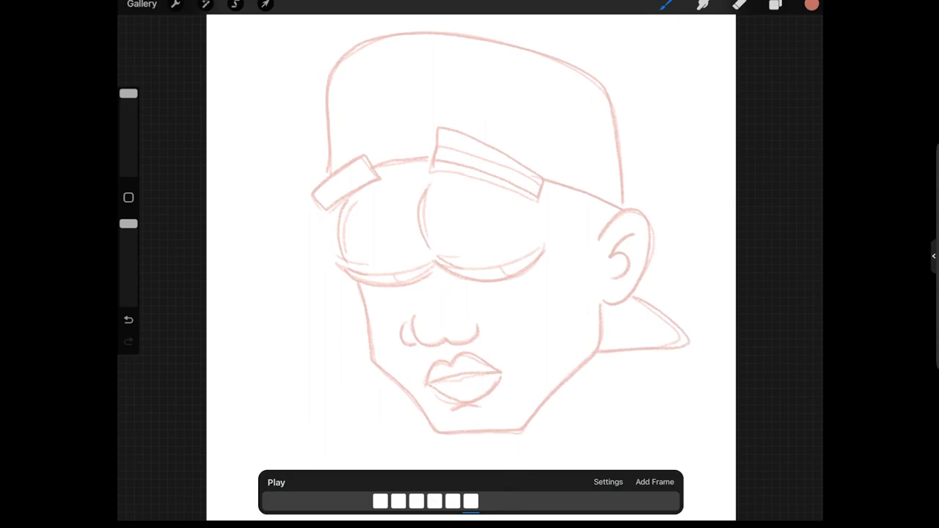
Draw half-open drooping lids and the right pupil, then darken both eyes' upper lids
mouse_move(435, 259)
mouse_down()
mouse_move(491, 283)
mouse_move(530, 266)
mouse_move(546, 245)
mouse_move(435, 253)
mouse_move(444, 268)
mouse_up()
drag(509, 278, 493, 254)
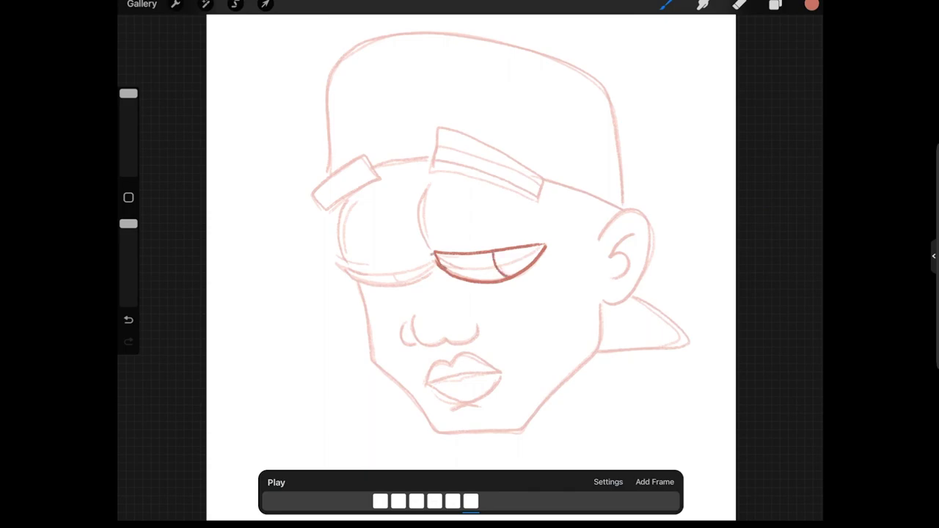
mouse_move(433, 253)
mouse_down()
mouse_move(336, 262)
mouse_move(397, 282)
mouse_move(437, 270)
mouse_move(392, 267)
mouse_up()
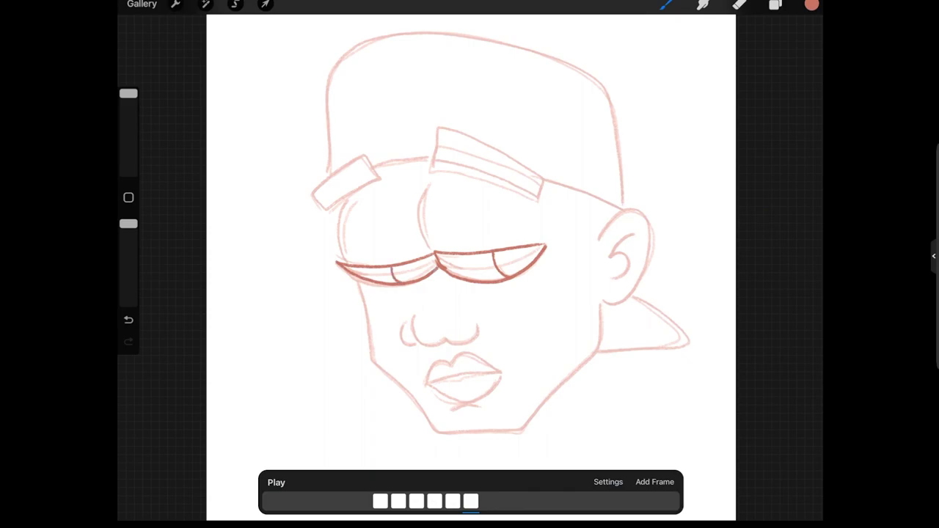
mouse_move(477, 244)
mouse_down()
mouse_move(423, 243)
mouse_move(420, 217)
mouse_move(431, 187)
mouse_up()
mouse_move(377, 259)
mouse_down()
mouse_move(336, 256)
mouse_move(357, 199)
mouse_up()
Ink the nose and nostril, lips, jawline and chin, inner ear, and the cap's back flap
mouse_move(413, 313)
mouse_down()
mouse_move(407, 325)
mouse_move(428, 344)
mouse_move(477, 335)
mouse_move(476, 323)
mouse_up()
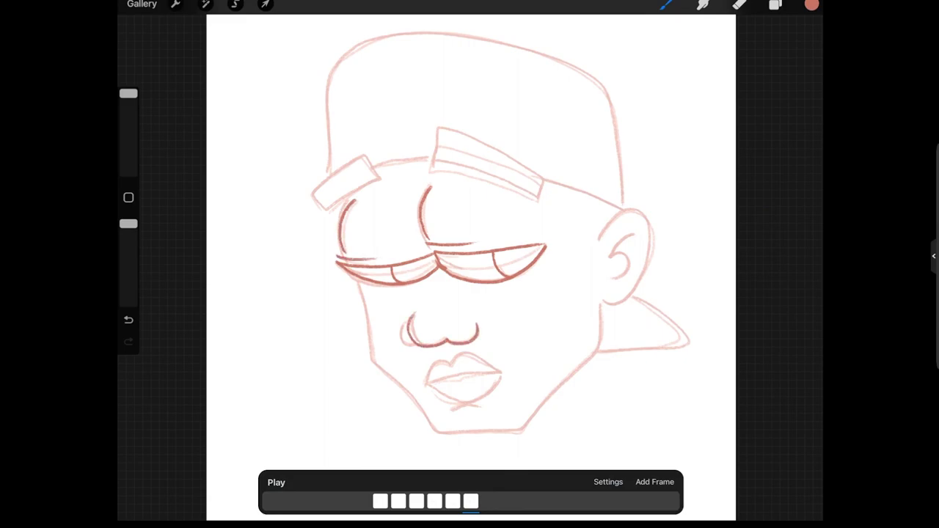
mouse_move(414, 346)
mouse_down()
mouse_move(398, 339)
mouse_move(403, 321)
mouse_up()
mouse_move(425, 382)
mouse_down()
mouse_move(506, 372)
mouse_move(455, 357)
mouse_move(436, 366)
mouse_move(425, 383)
mouse_move(454, 399)
mouse_move(504, 375)
mouse_move(472, 405)
mouse_move(449, 411)
mouse_up()
mouse_move(358, 279)
mouse_down()
mouse_move(371, 358)
mouse_move(443, 432)
mouse_move(516, 433)
mouse_move(572, 377)
mouse_move(600, 327)
mouse_move(601, 300)
mouse_move(629, 305)
mouse_move(652, 220)
mouse_move(602, 238)
mouse_up()
mouse_move(620, 277)
mouse_down()
mouse_move(614, 256)
mouse_move(635, 236)
mouse_up()
mouse_move(594, 349)
mouse_down()
mouse_move(669, 348)
mouse_move(637, 301)
mouse_up()
Ink the right and left eyebrow rectangles and the cap's lower edges
mouse_move(428, 170)
mouse_down()
mouse_move(534, 201)
mouse_move(540, 186)
mouse_move(527, 175)
mouse_up()
mouse_move(452, 144)
mouse_down()
mouse_move(524, 175)
mouse_move(438, 139)
mouse_up()
drag(437, 140, 433, 168)
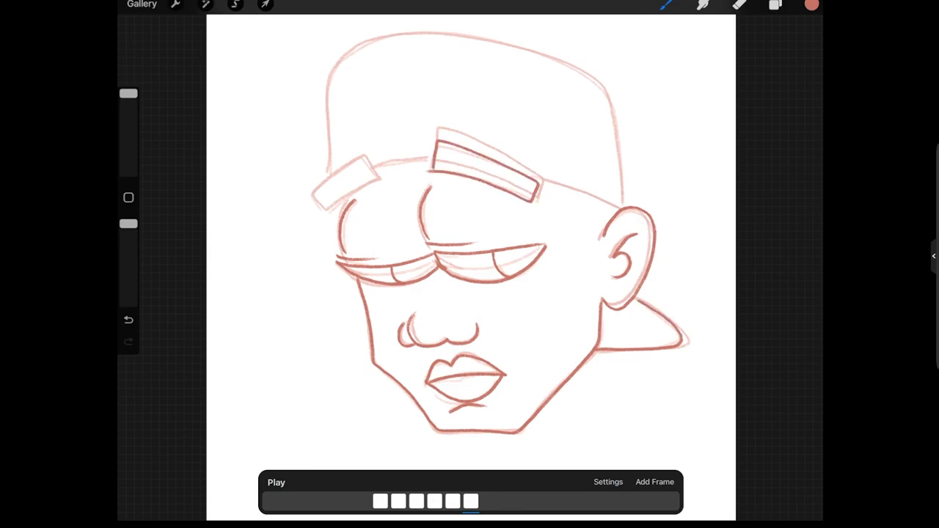
mouse_move(320, 211)
mouse_down()
mouse_move(343, 200)
mouse_move(366, 157)
mouse_move(315, 189)
mouse_move(321, 212)
mouse_up()
drag(373, 168, 431, 160)
mouse_move(539, 184)
mouse_down()
mouse_move(616, 207)
mouse_move(621, 184)
mouse_move(597, 85)
mouse_move(462, 32)
mouse_move(340, 60)
mouse_move(325, 173)
mouse_up()
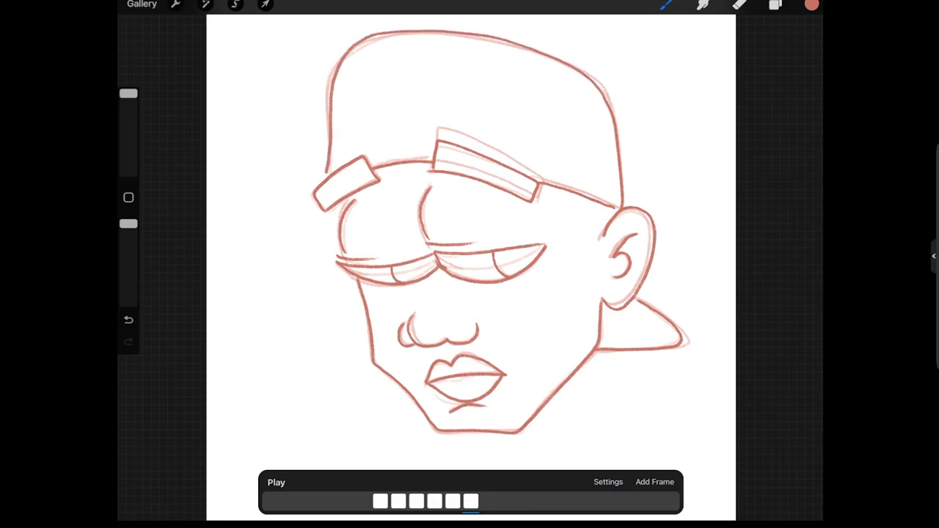
Play the finished six-frame cap-wearing face animation as a continuous loop
click(276, 481)
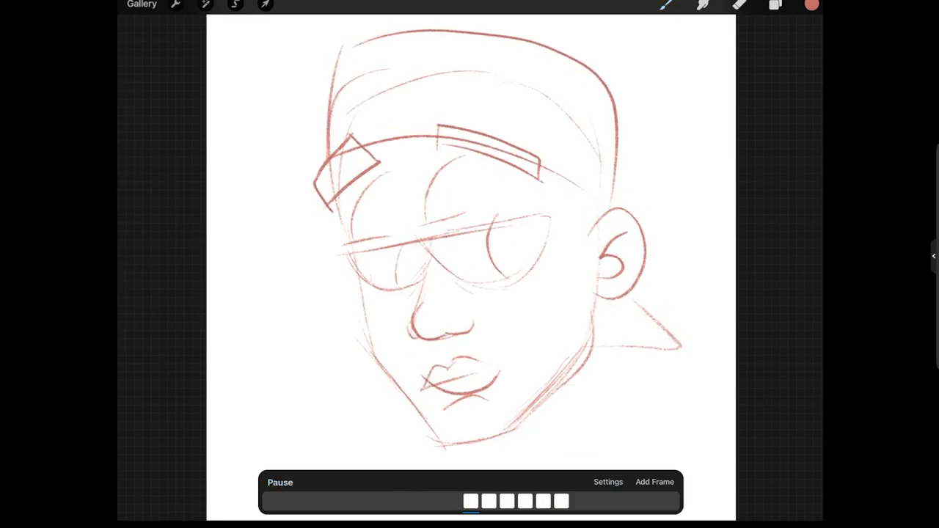